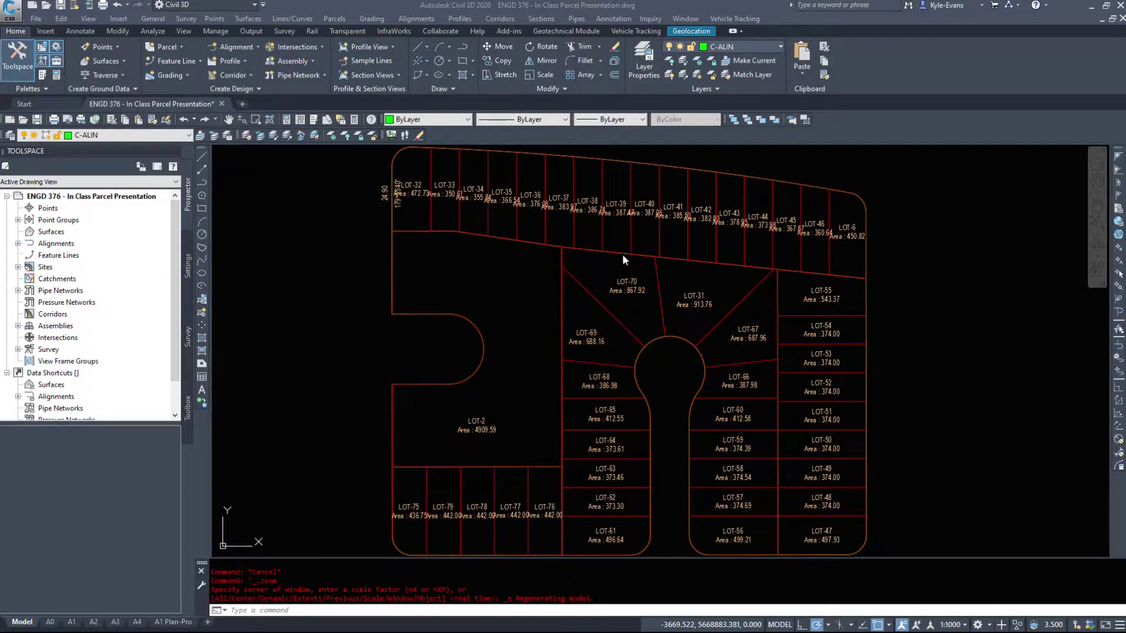
Examine the lots and dividing lot lines around the cul-de-sac bulb, including the line between LOT-66 and LOT-67
scroll(703, 390, up, 2)
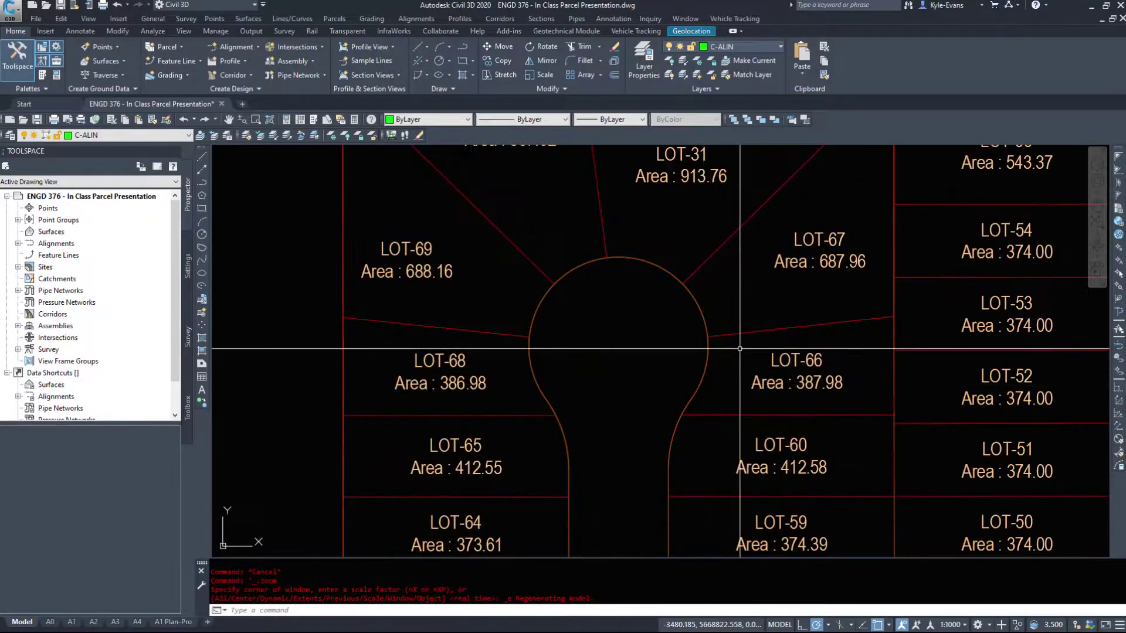
click(739, 350)
click(728, 303)
middle_drag(490, 302, 475, 351)
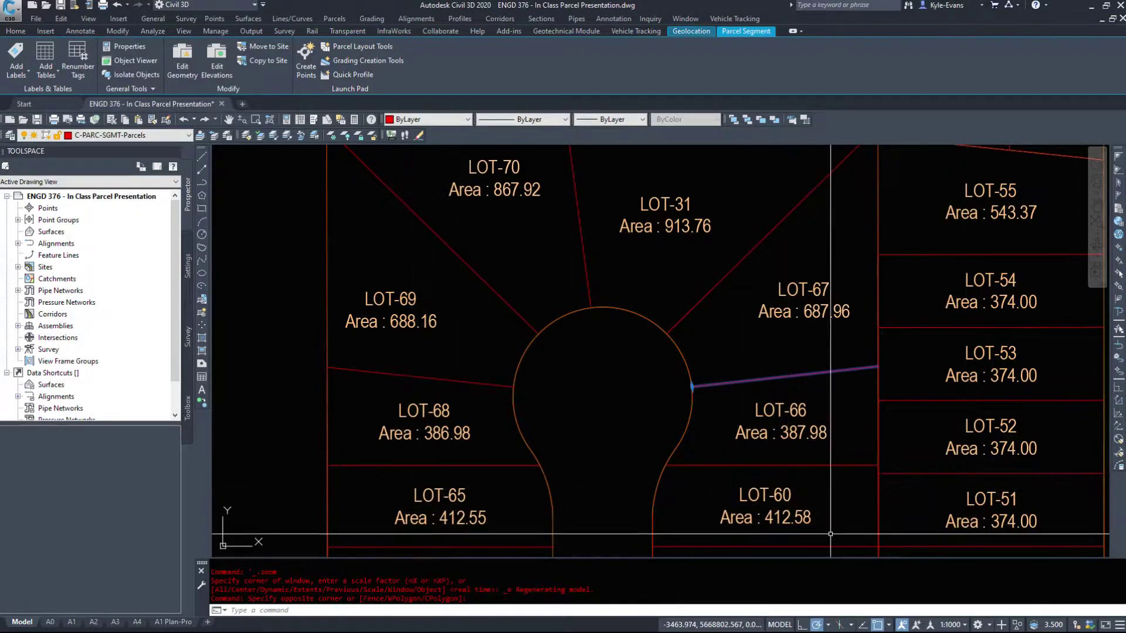
key(Escape)
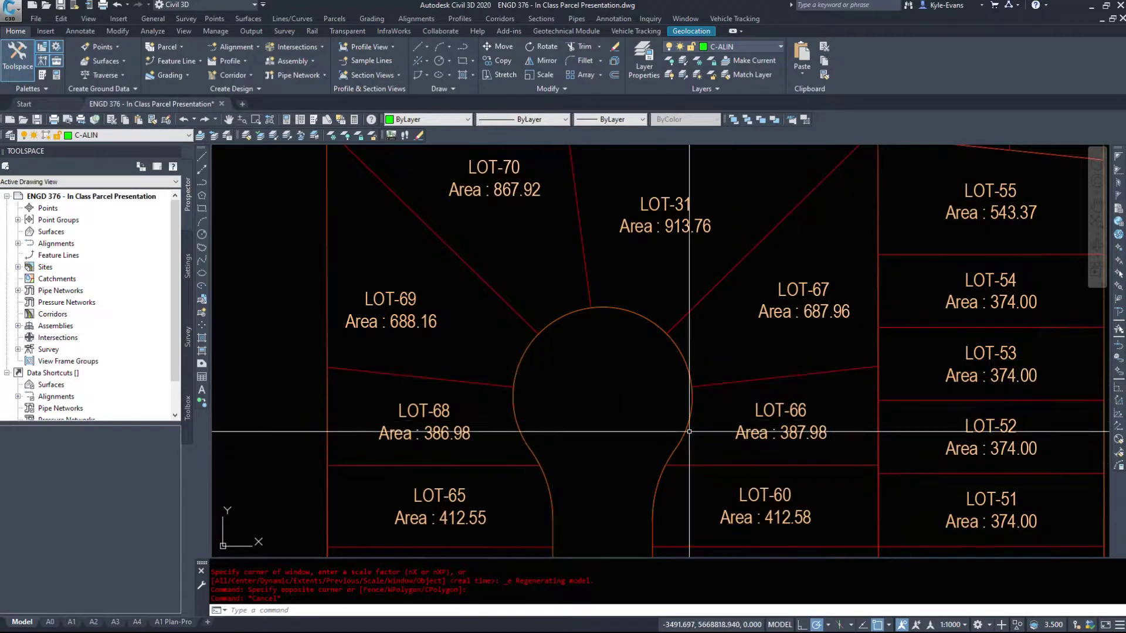
middle_drag(869, 477, 856, 414)
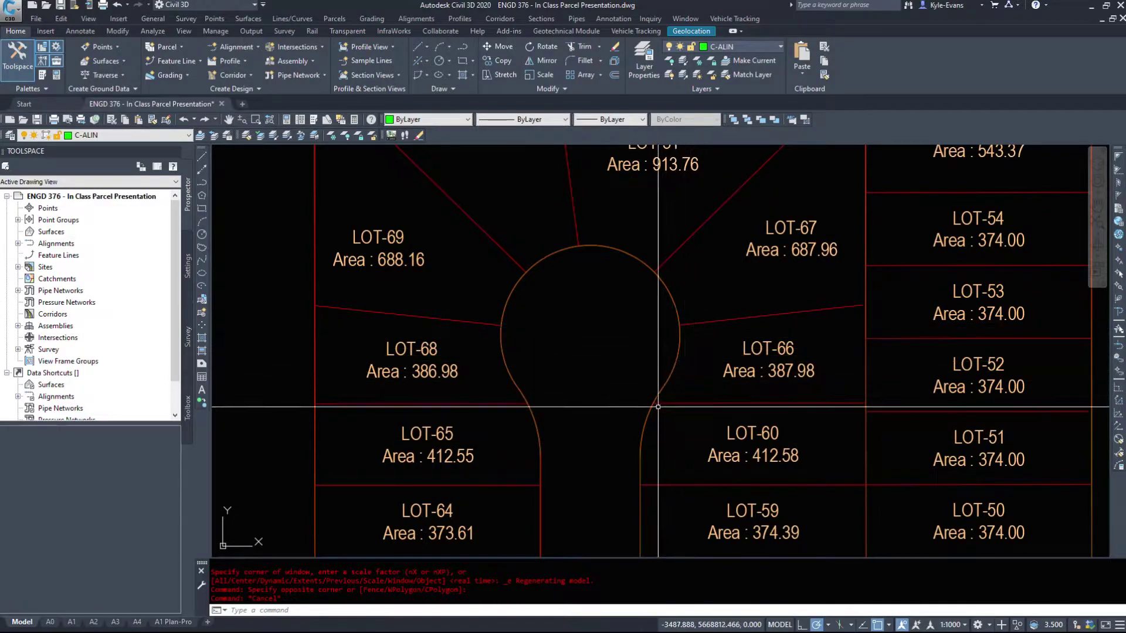
mouse_move(627, 352)
middle_down()
mouse_move(614, 408)
mouse_move(667, 443)
middle_up()
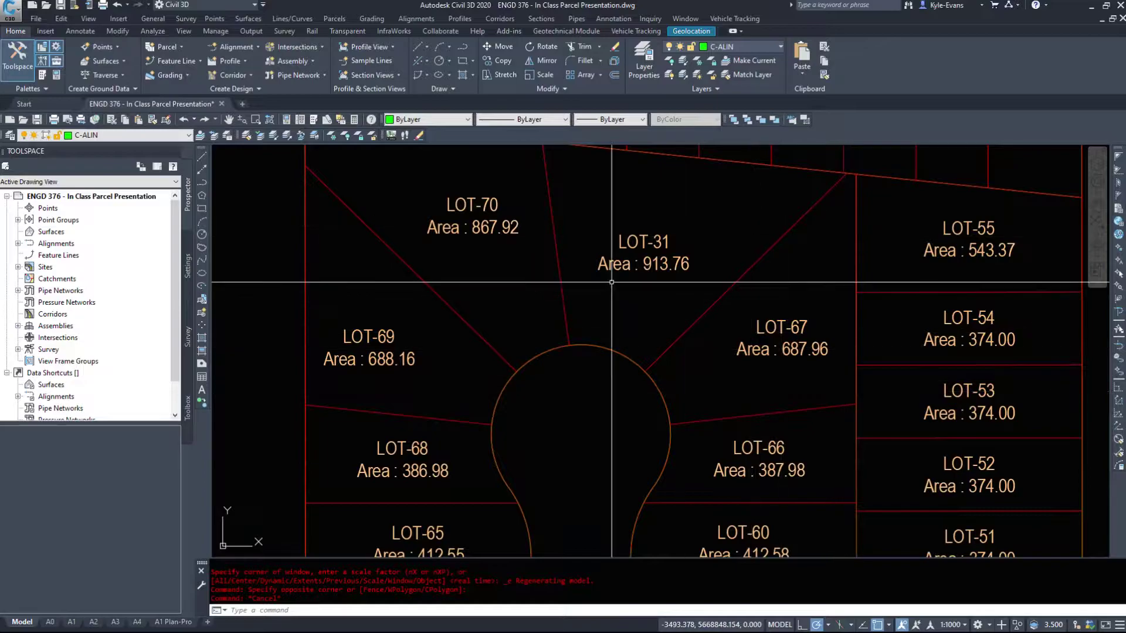
middle_drag(685, 246, 673, 322)
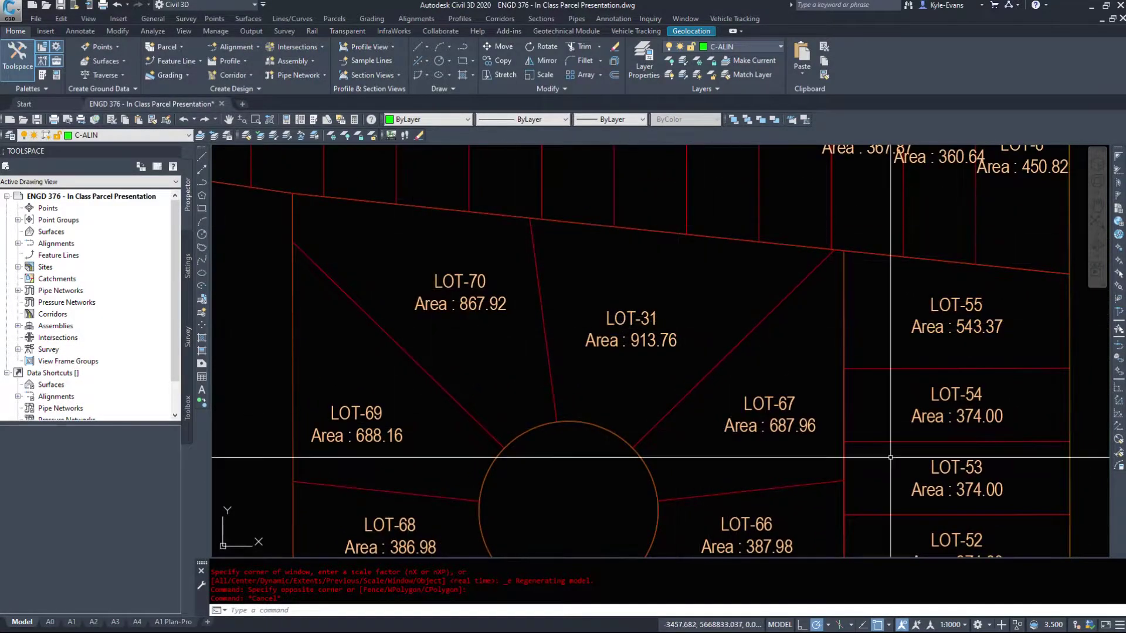
mouse_move(624, 423)
middle_down()
mouse_move(538, 241)
mouse_move(651, 352)
middle_up()
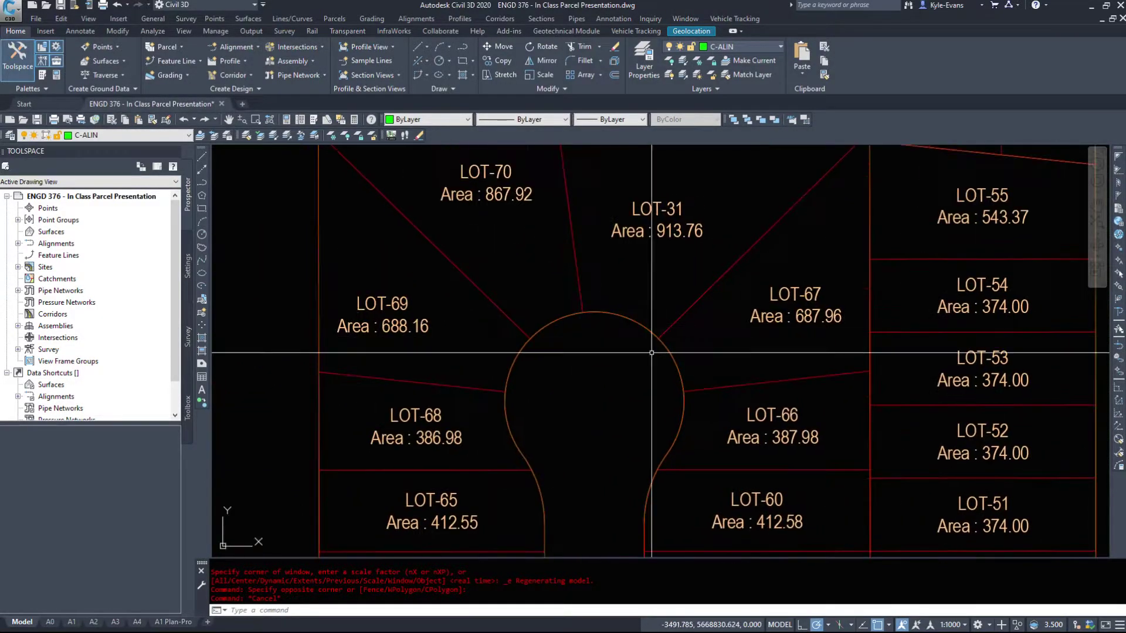
Start the Slide Line - Edit parcel layout tool for the Parcels site with the LOT parcel style
click(329, 20)
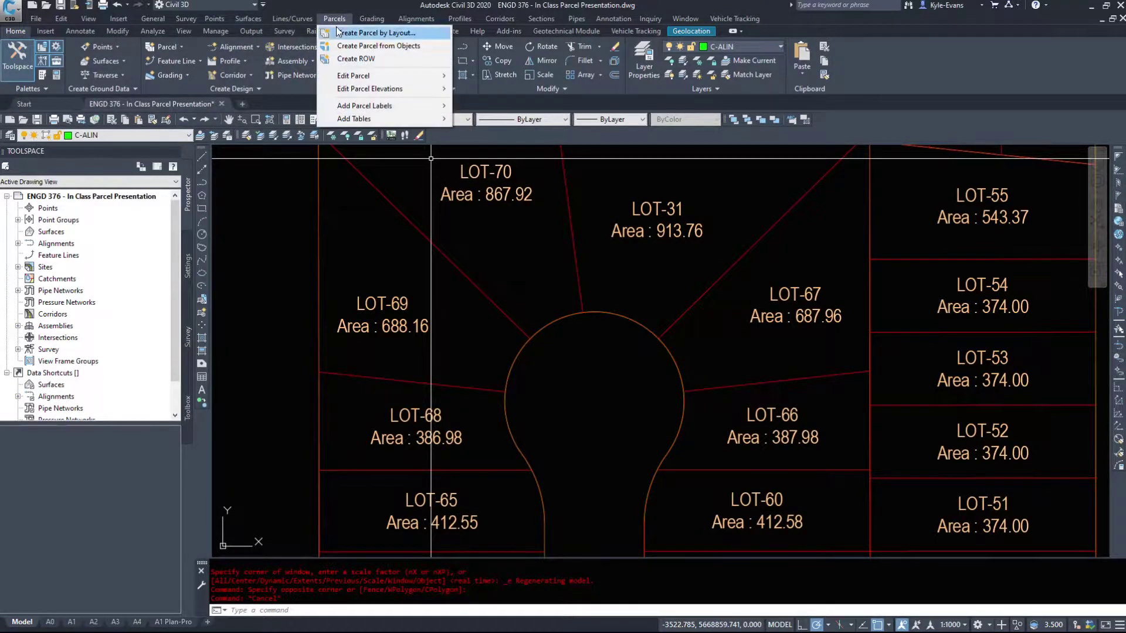
click(356, 33)
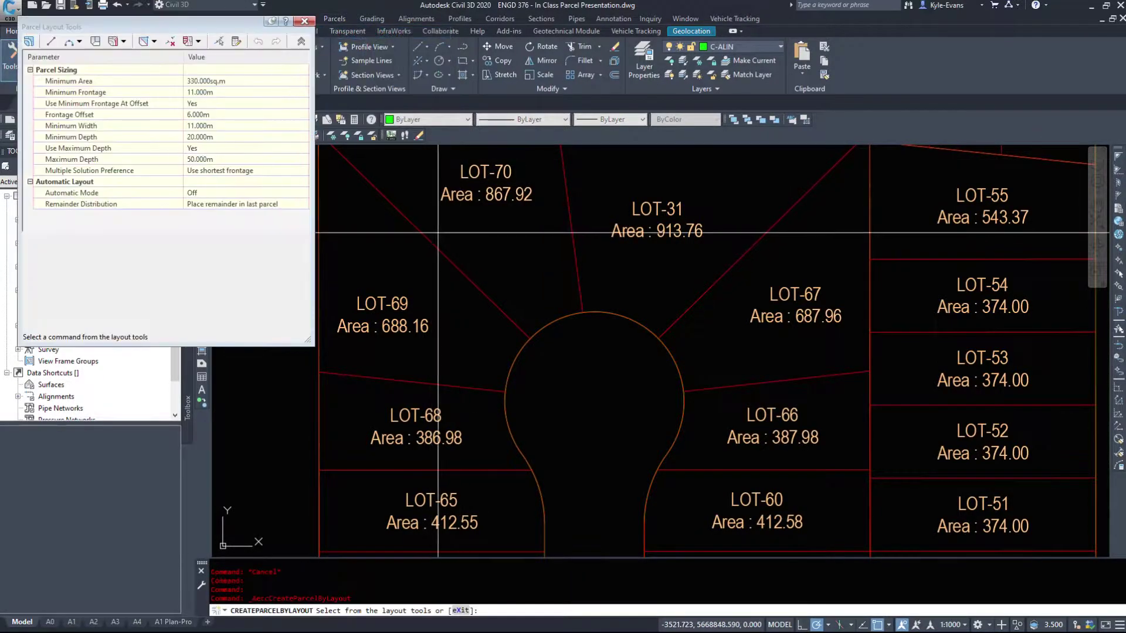
click(124, 42)
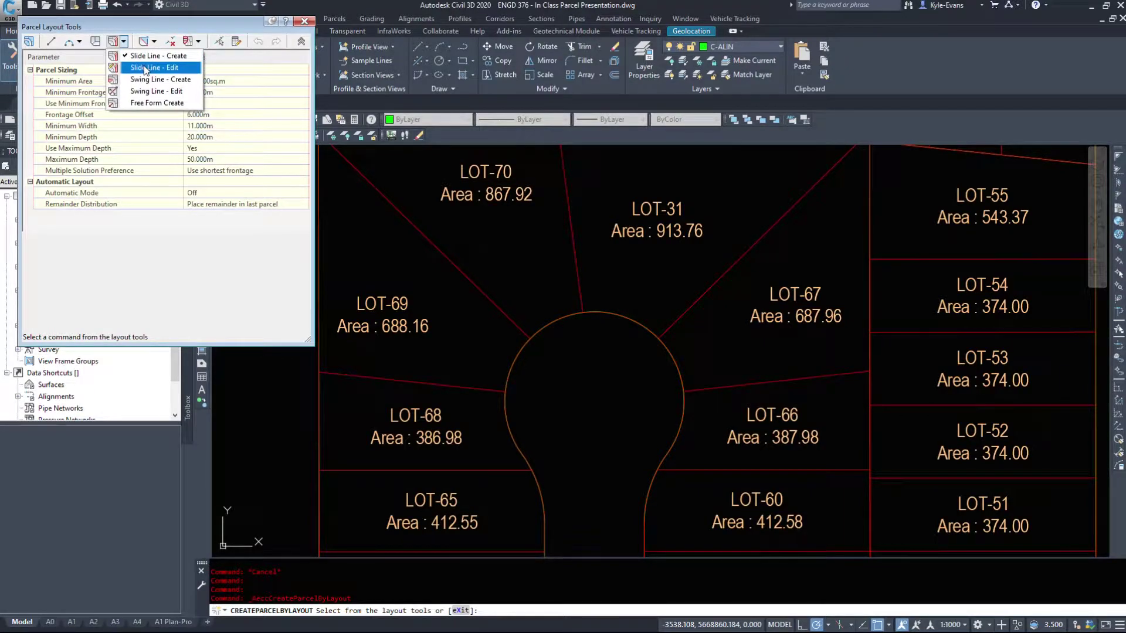
click(145, 68)
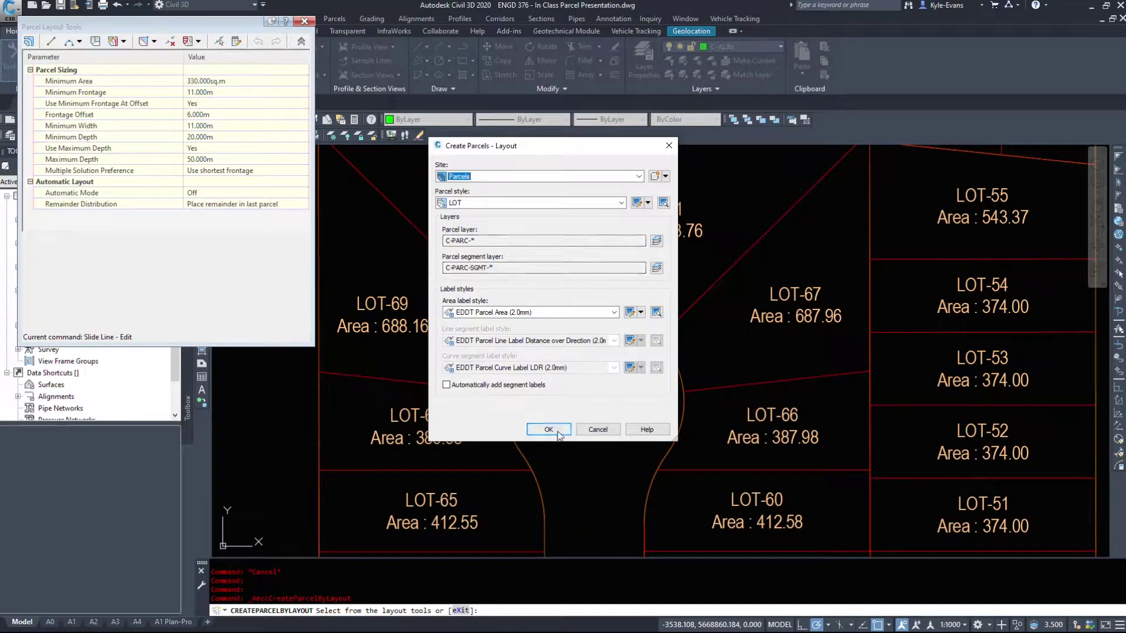
click(548, 429)
Choose the lot line between LOT-66 and LOT-67, adjust parcel LOT-66, and trace its frontage along the bulb past that line
middle_drag(549, 426, 627, 420)
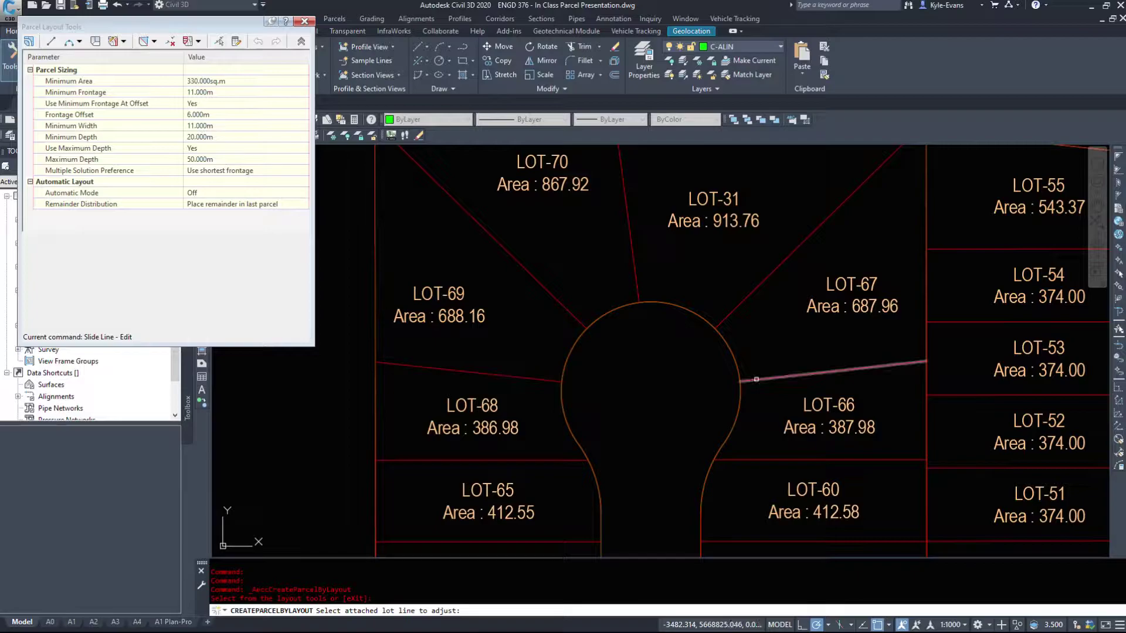
click(756, 379)
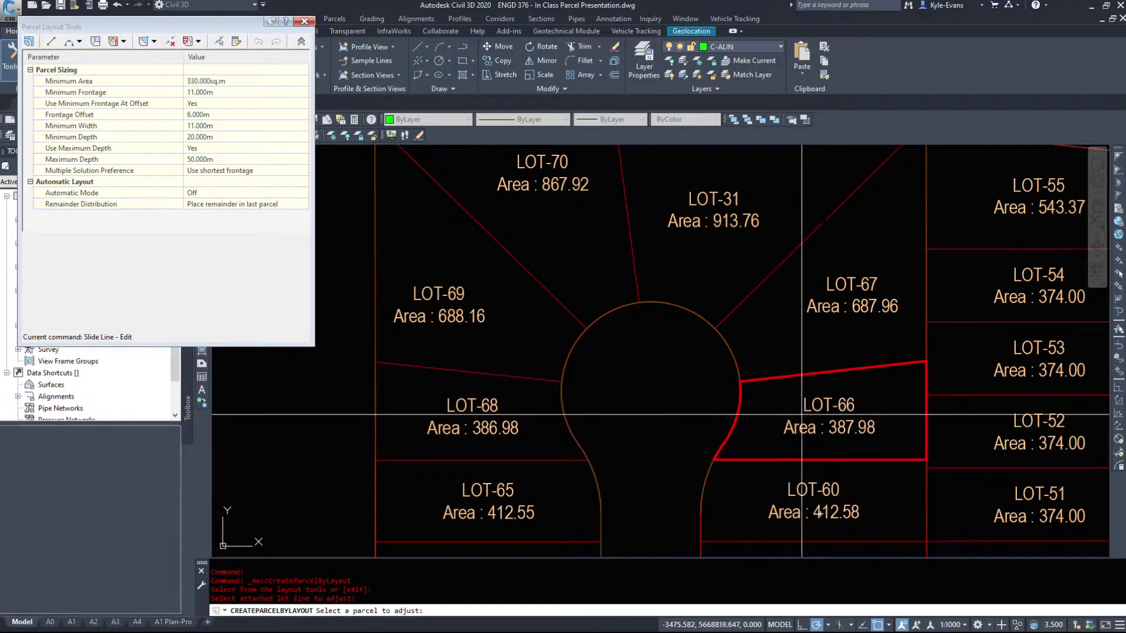
click(820, 395)
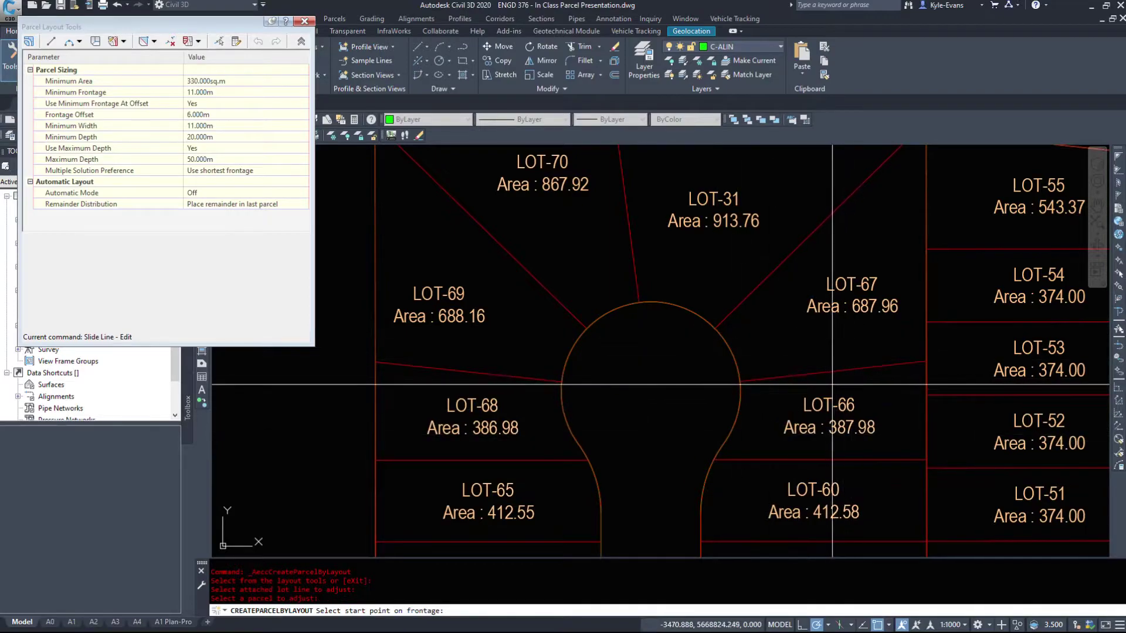
click(717, 454)
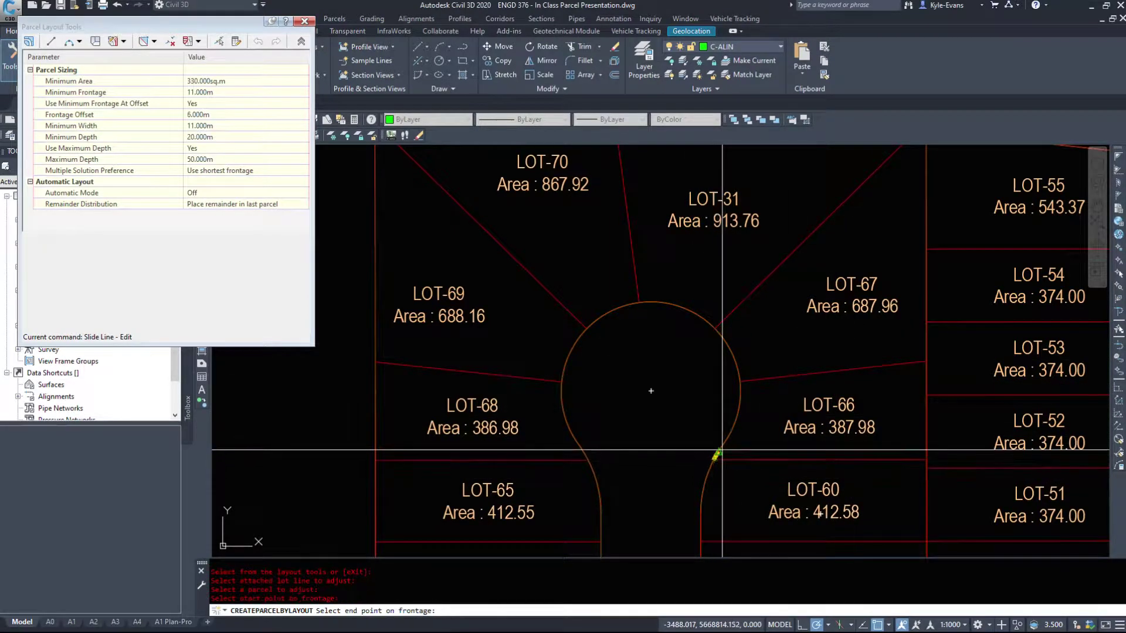
click(721, 354)
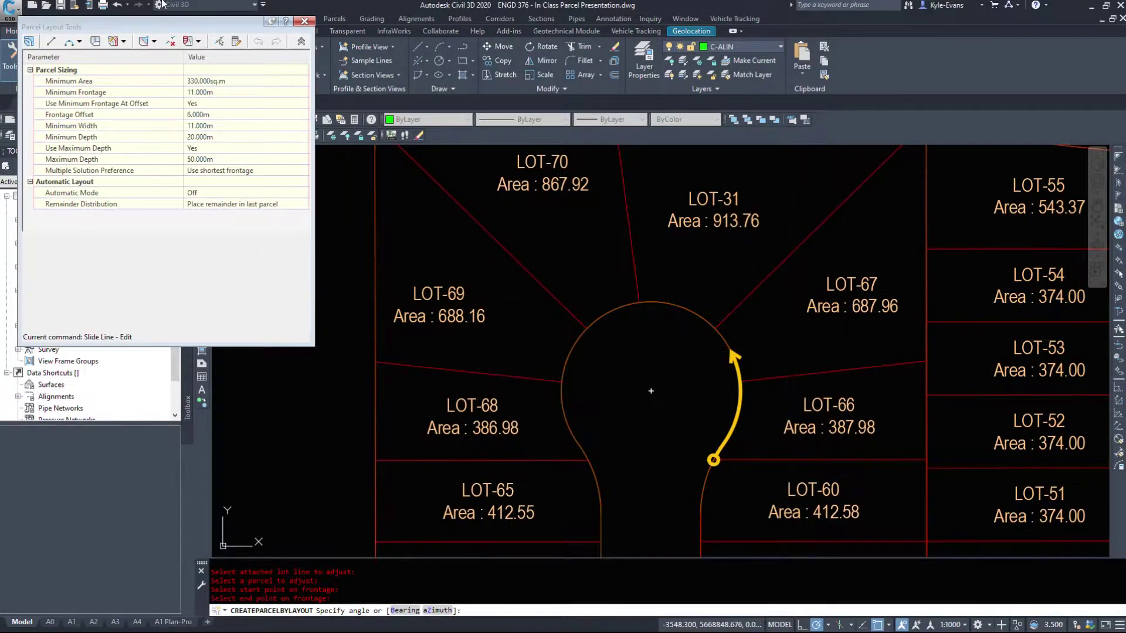
Set the minimum frontage and minimum width to 13 m and specify the angle to preview the LOT-66 line
click(199, 92)
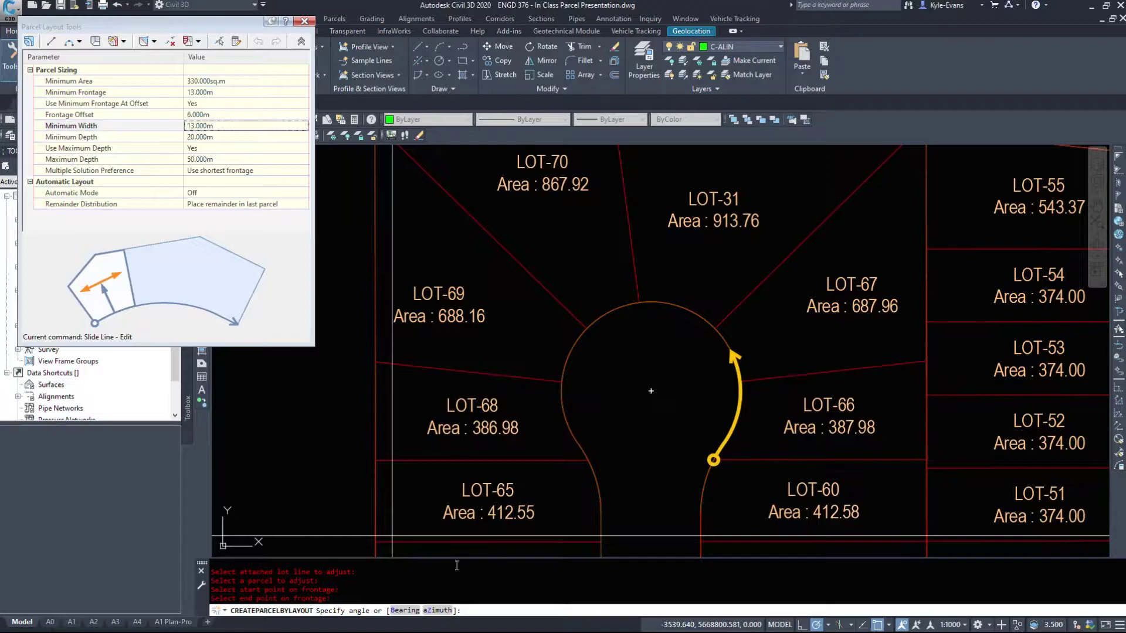
middle_drag(715, 377, 596, 354)
key(Return)
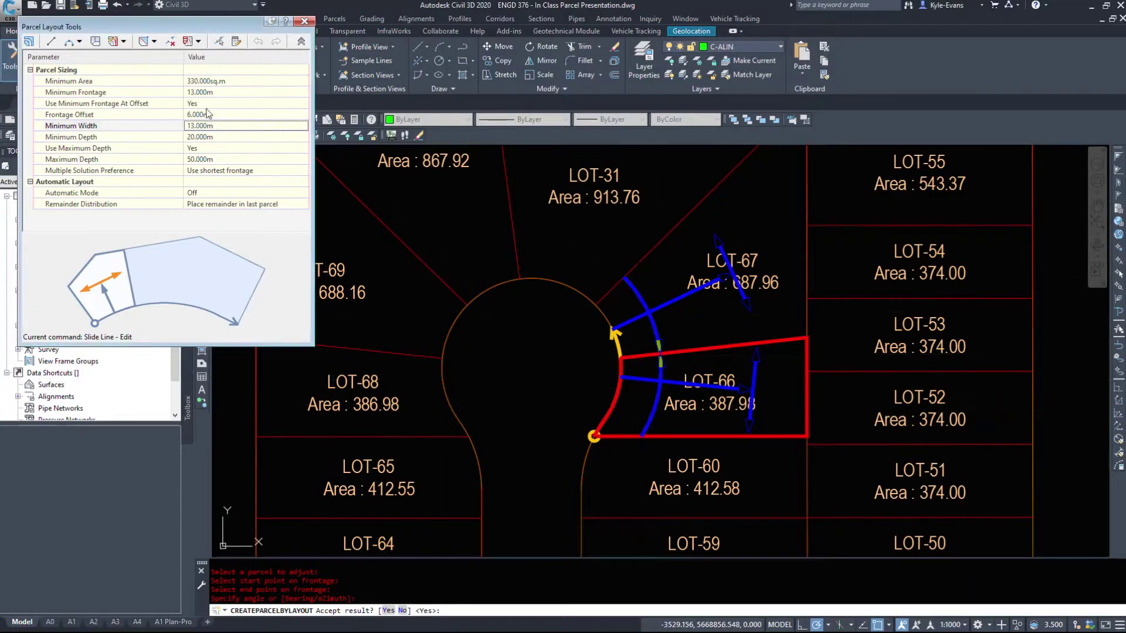
Set the minimum frontage and minimum width to 14 m and accept the adjusted LOT-66 boundary
text(14)
key(Return)
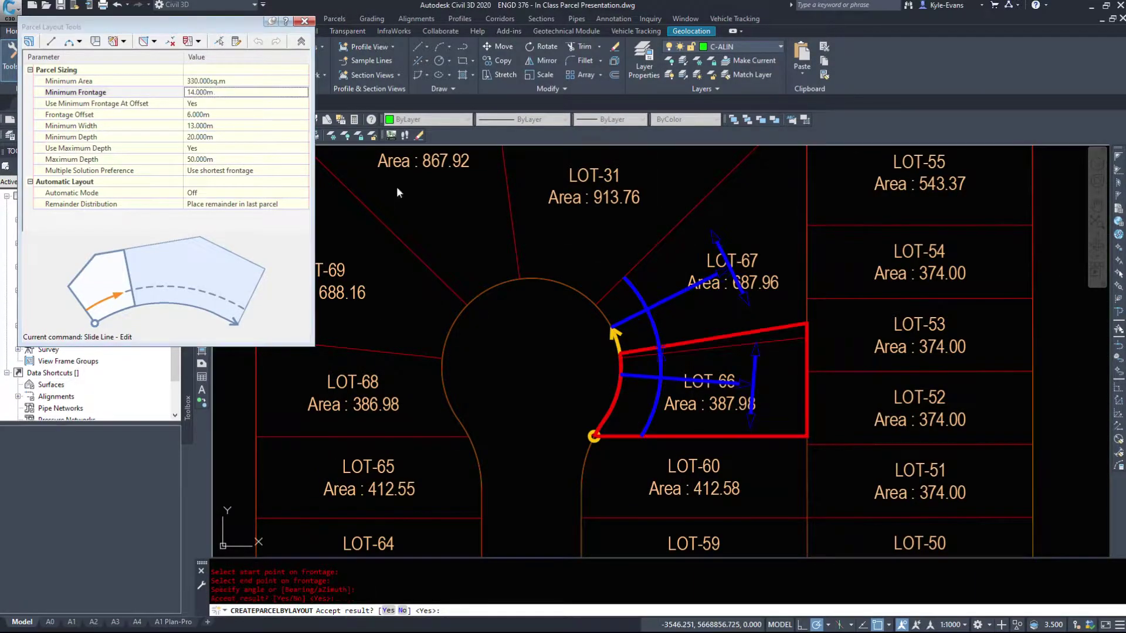
click(249, 126)
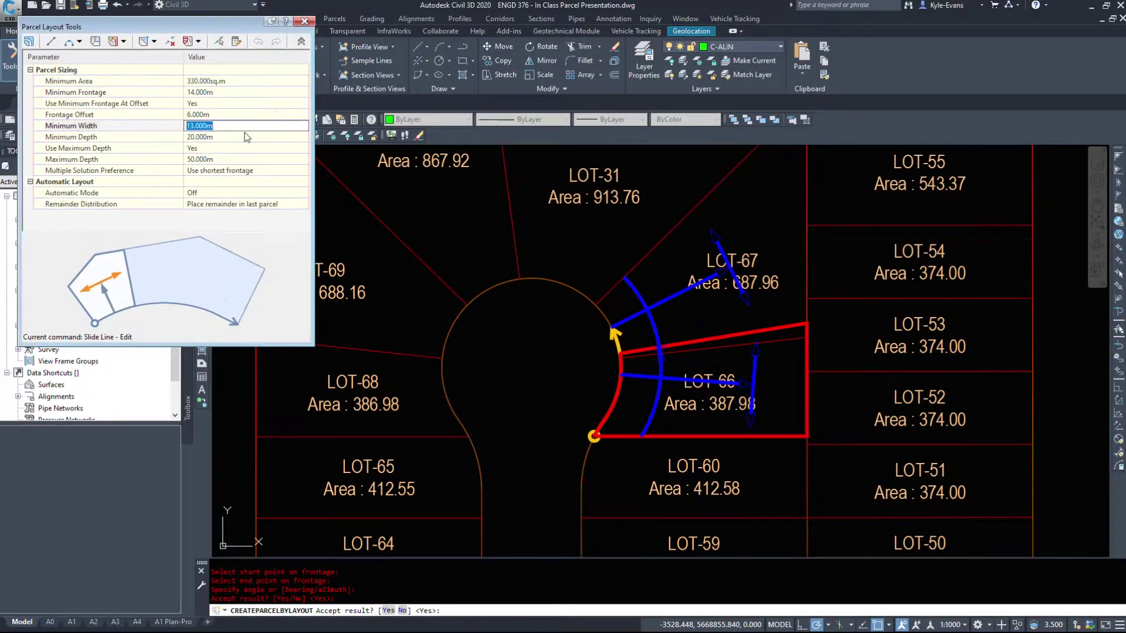
text(14)
key(Return)
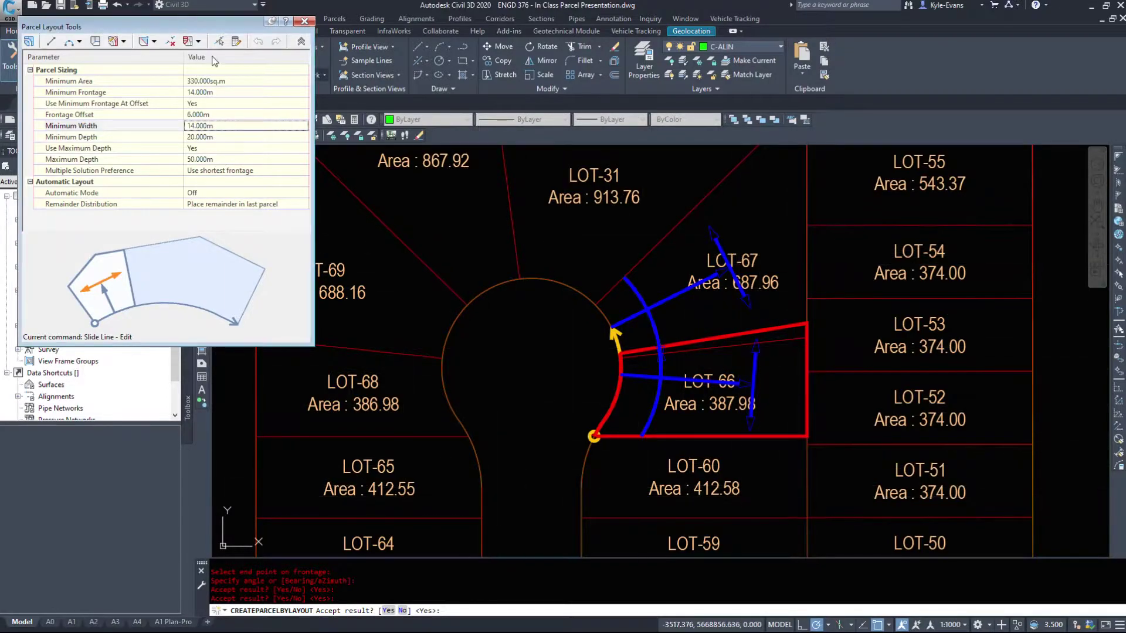
key(Return)
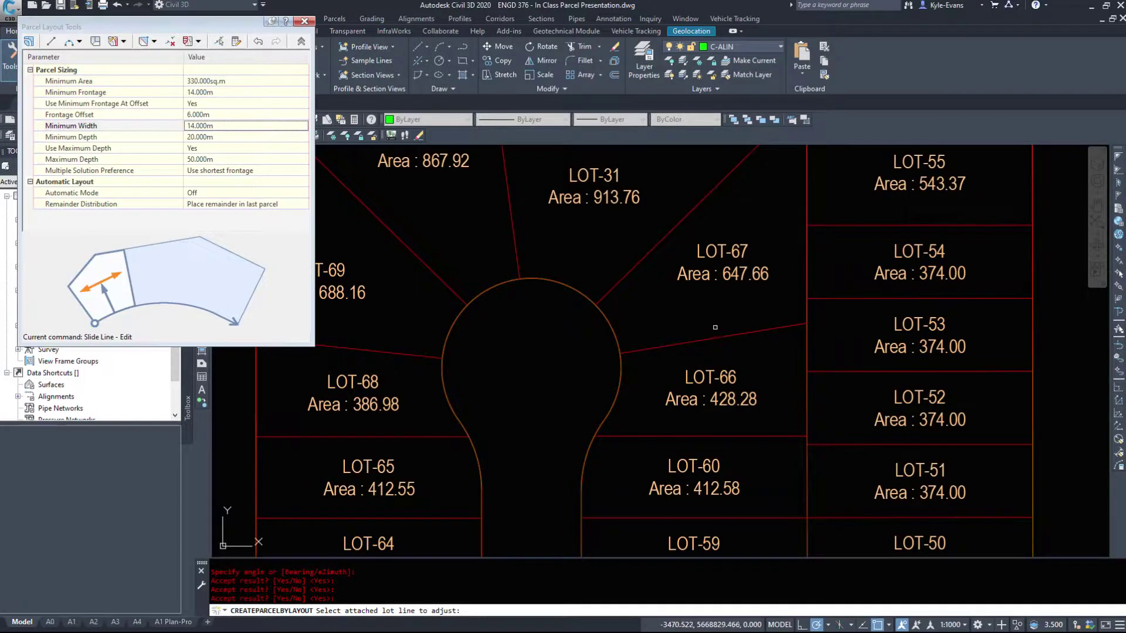
Slide the lot line between LOT-68 and LOT-69 to resize LOT-68 along its bulb frontage, using the same sizing criteria
middle_drag(715, 437, 815, 435)
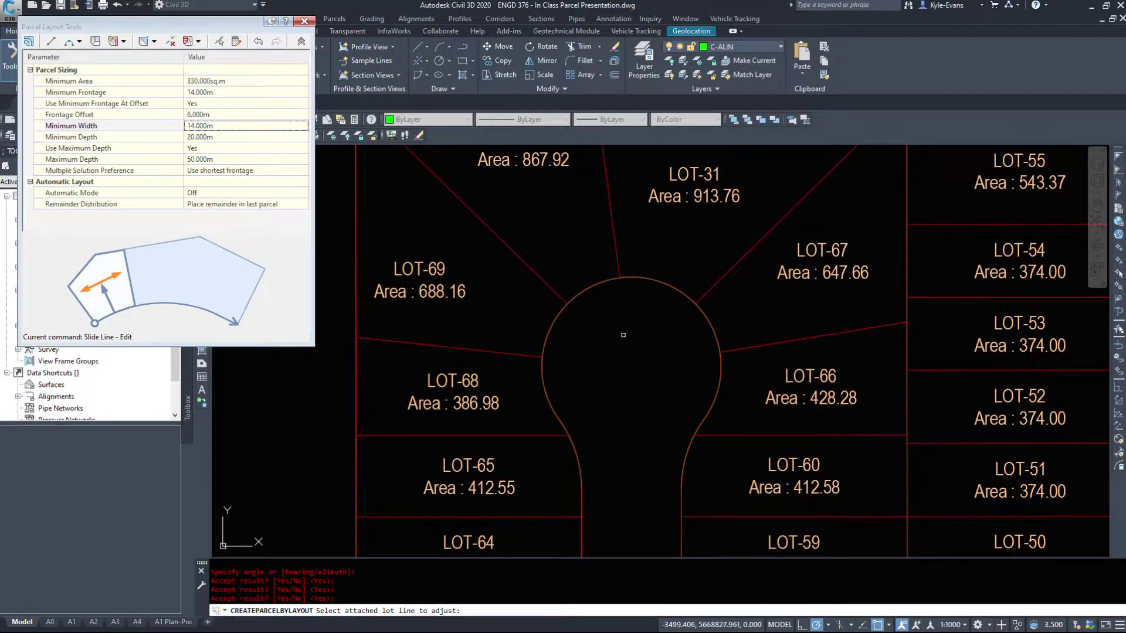
click(507, 353)
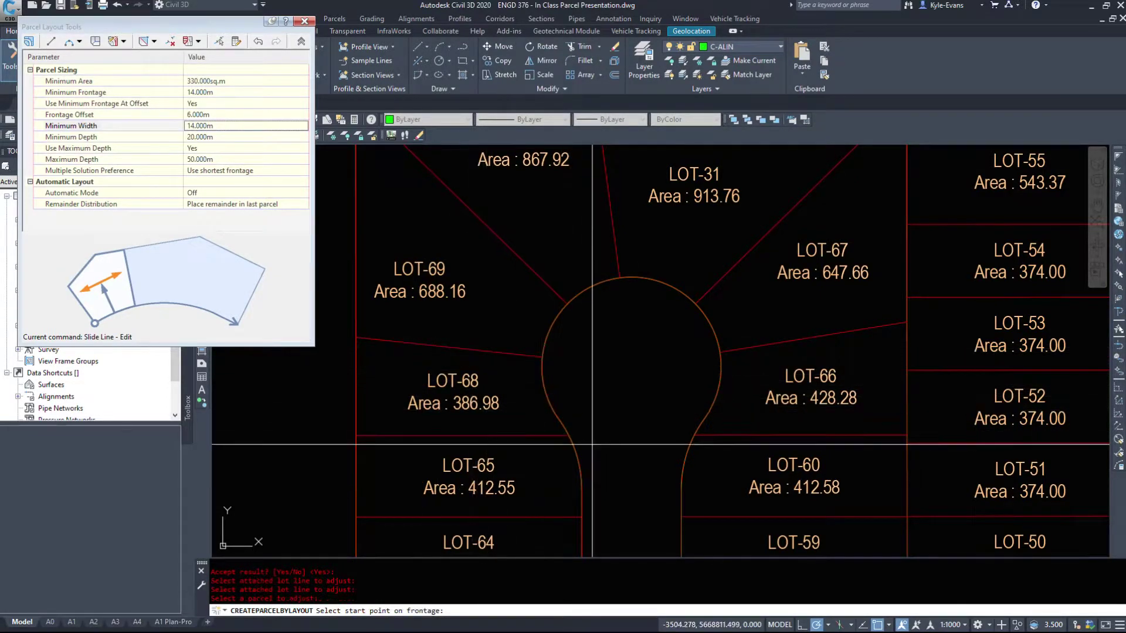
click(562, 430)
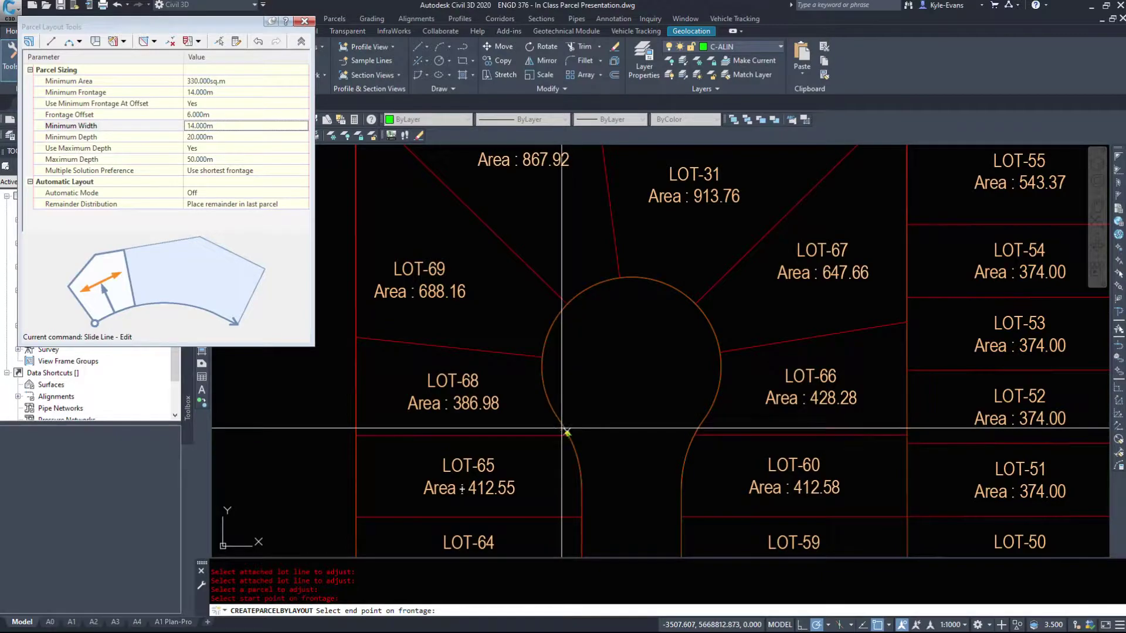
click(631, 366)
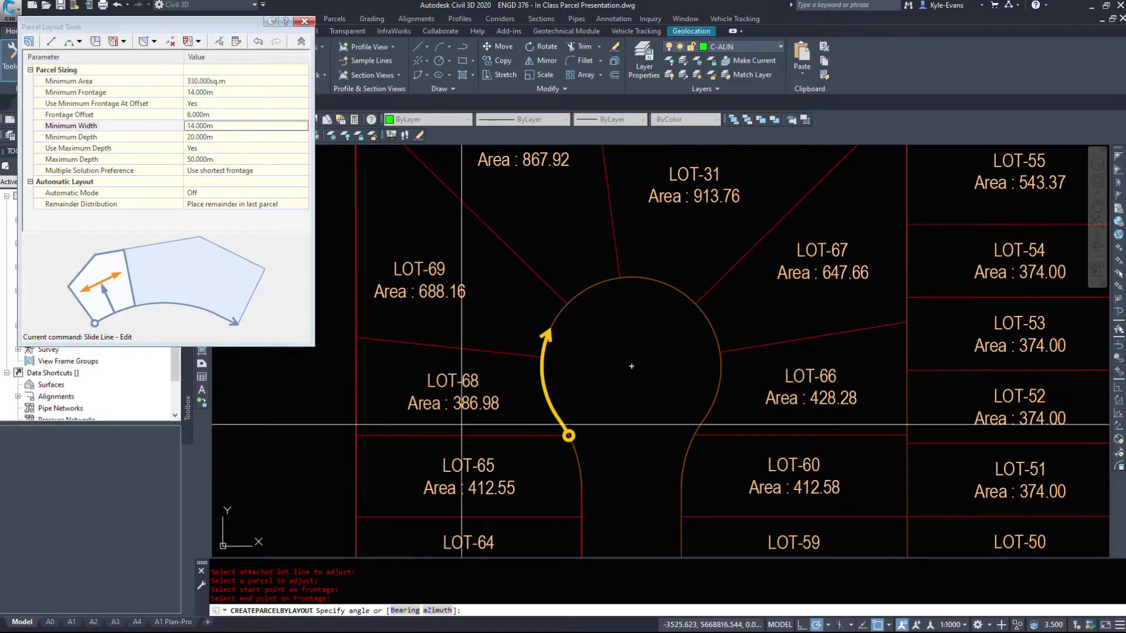
click(479, 465)
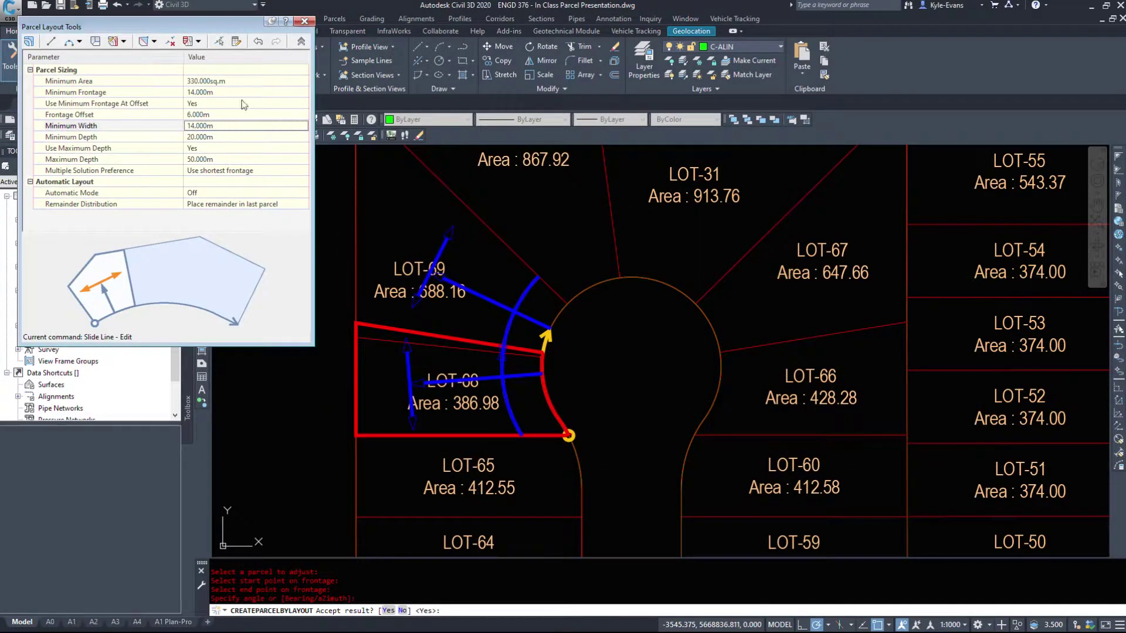
key(Return)
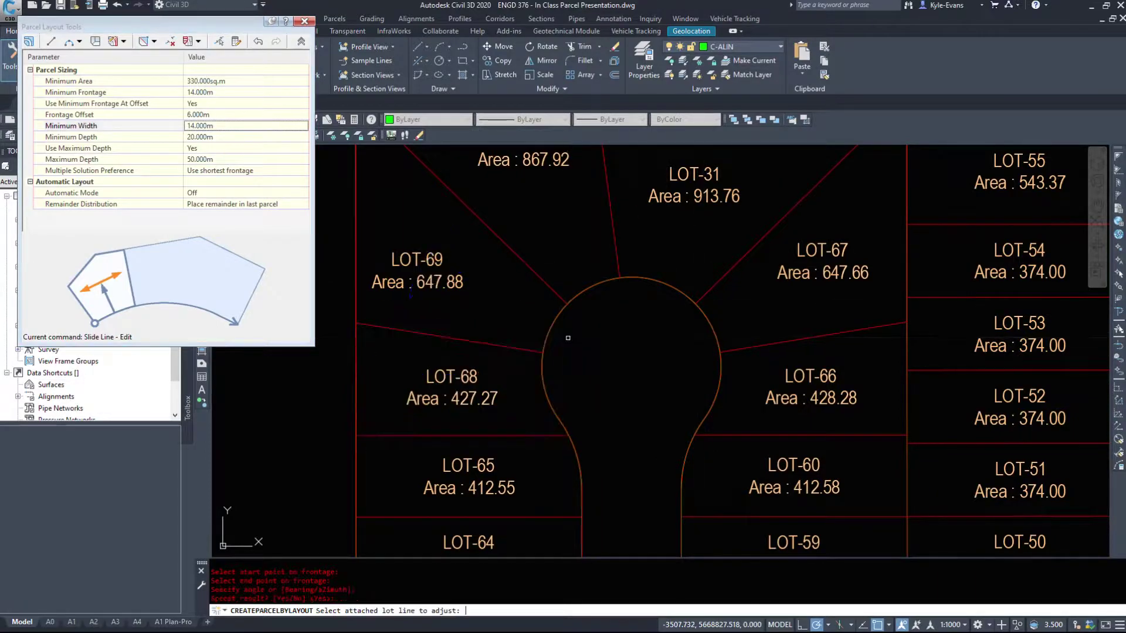
End the slide line edit and exit the parcel layout tools
middle_drag(602, 328, 582, 417)
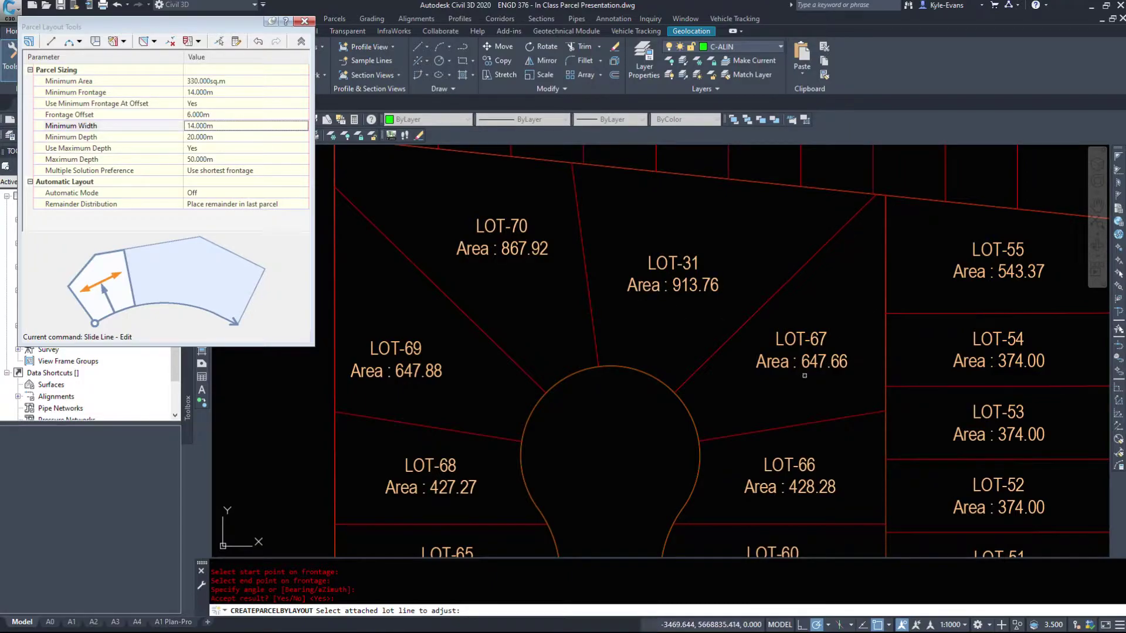
middle_drag(611, 451, 632, 364)
key(Escape)
right_click(642, 211)
click(560, 252)
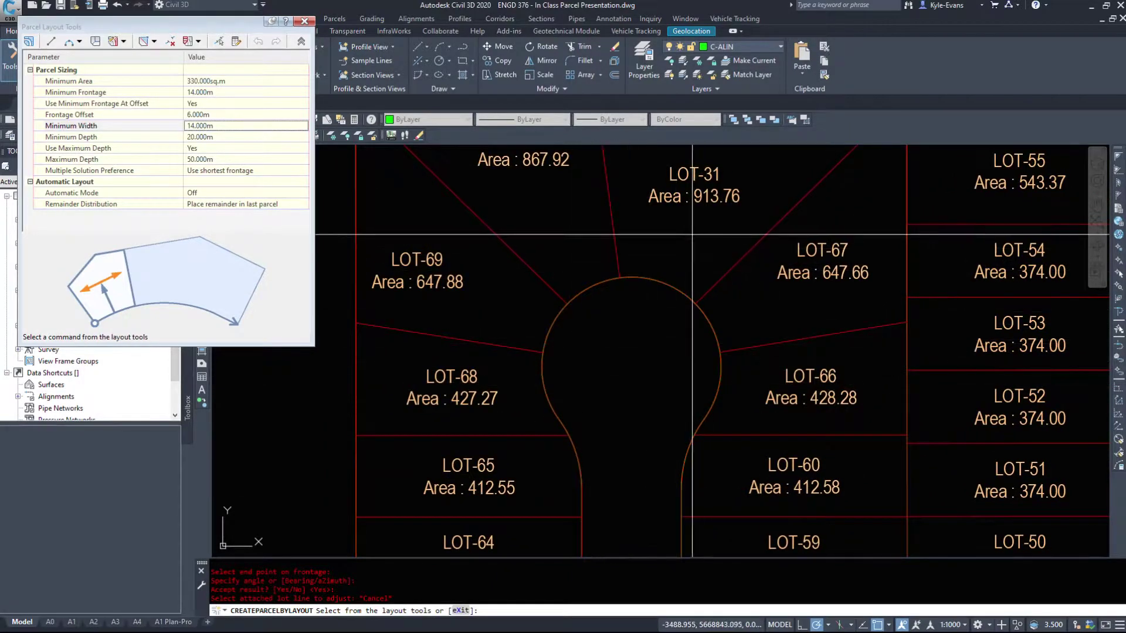
middle_drag(693, 234, 695, 261)
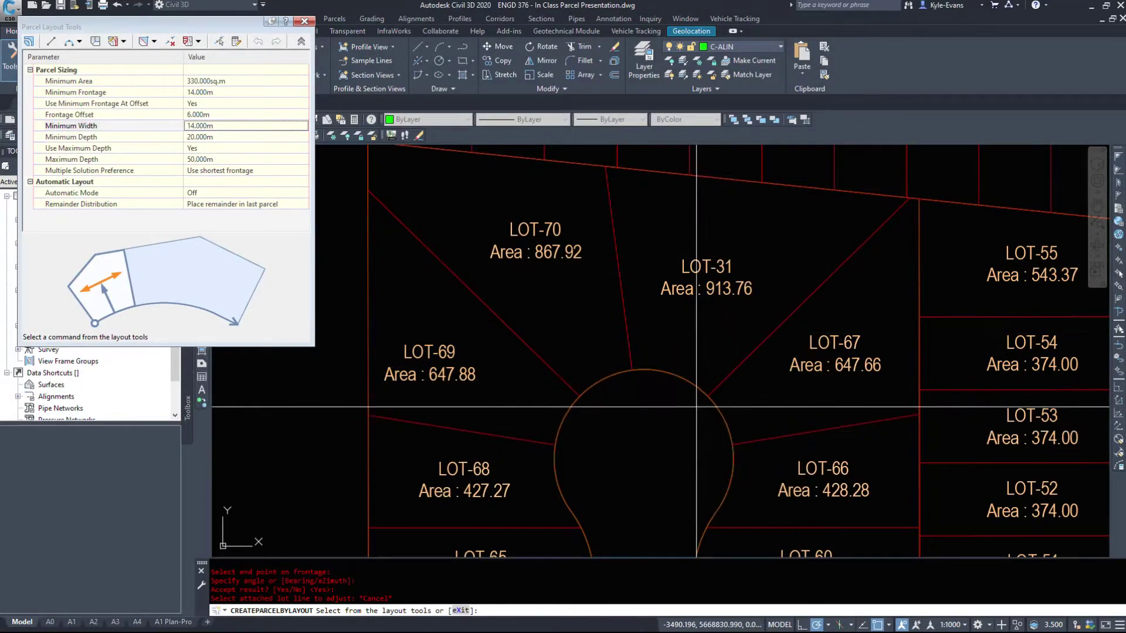
key(Escape)
middle_drag(736, 441, 725, 349)
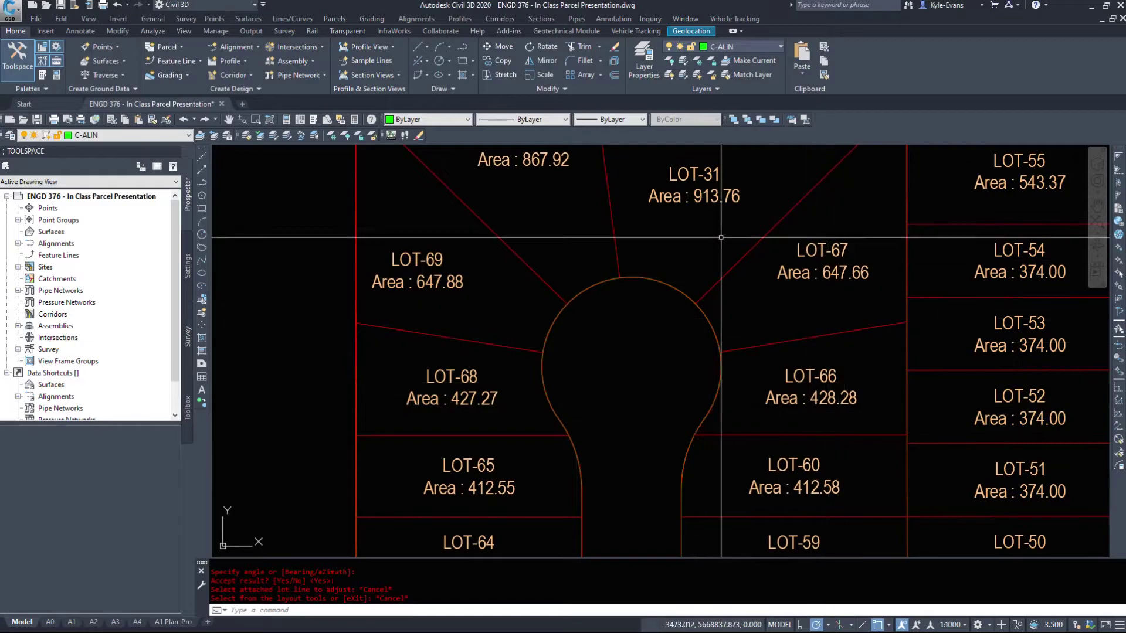
Inspect the lot line between LOT-31 and LOT-67 and where it meets the cul-de-sac bulb
scroll(698, 246, up, 2)
middle_drag(743, 316, 763, 403)
click(717, 431)
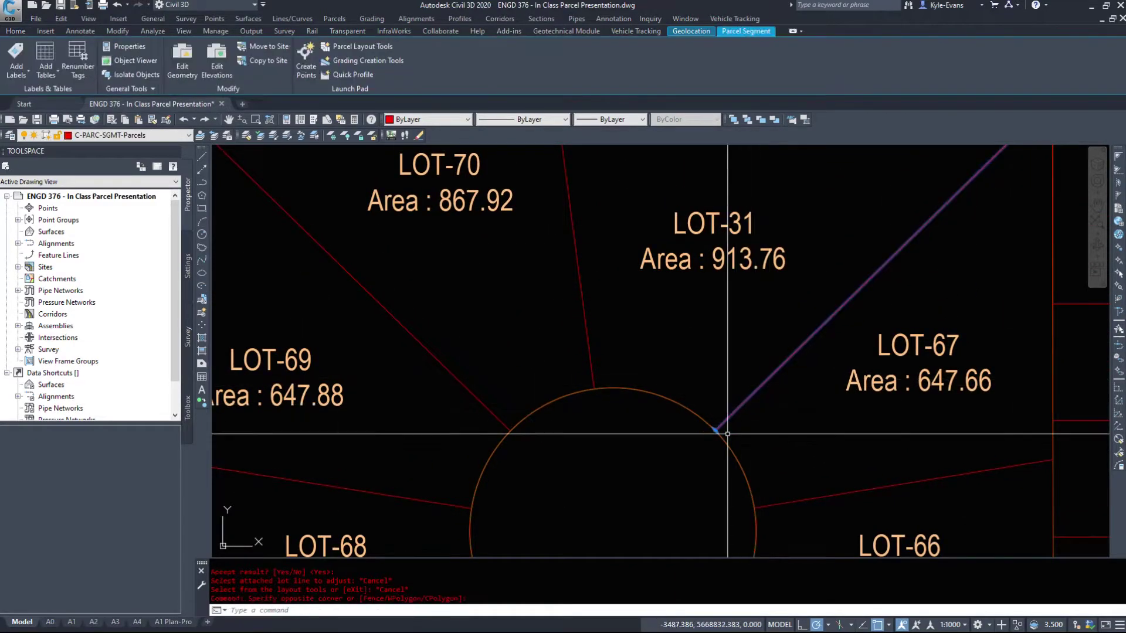
click(753, 429)
scroll(753, 429, down, 5)
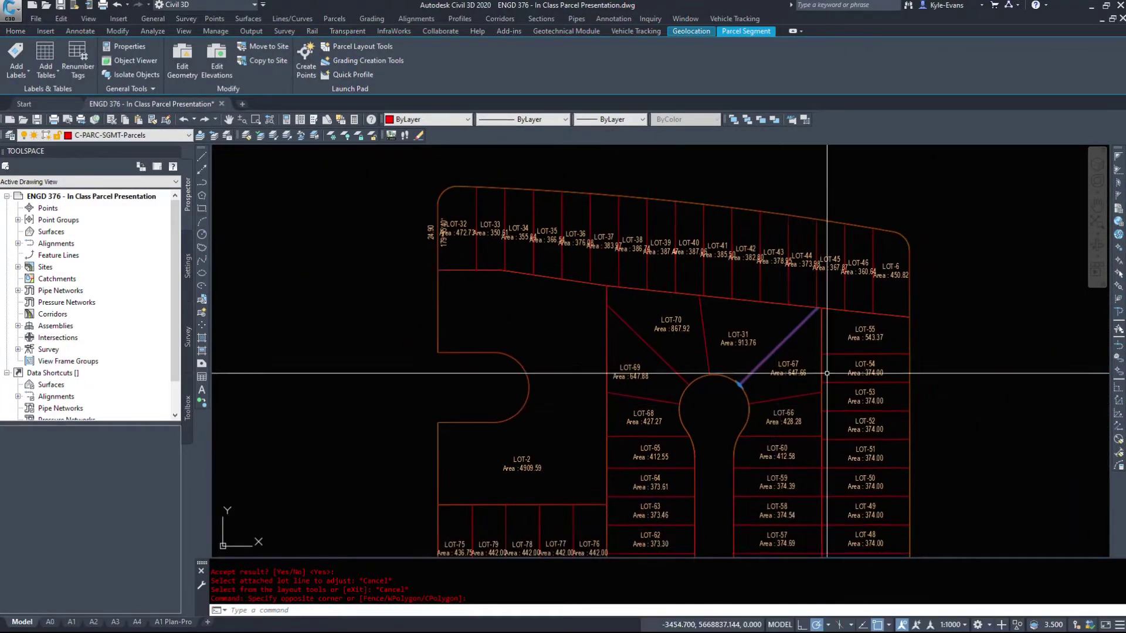
key(Escape)
scroll(742, 388, up, 5)
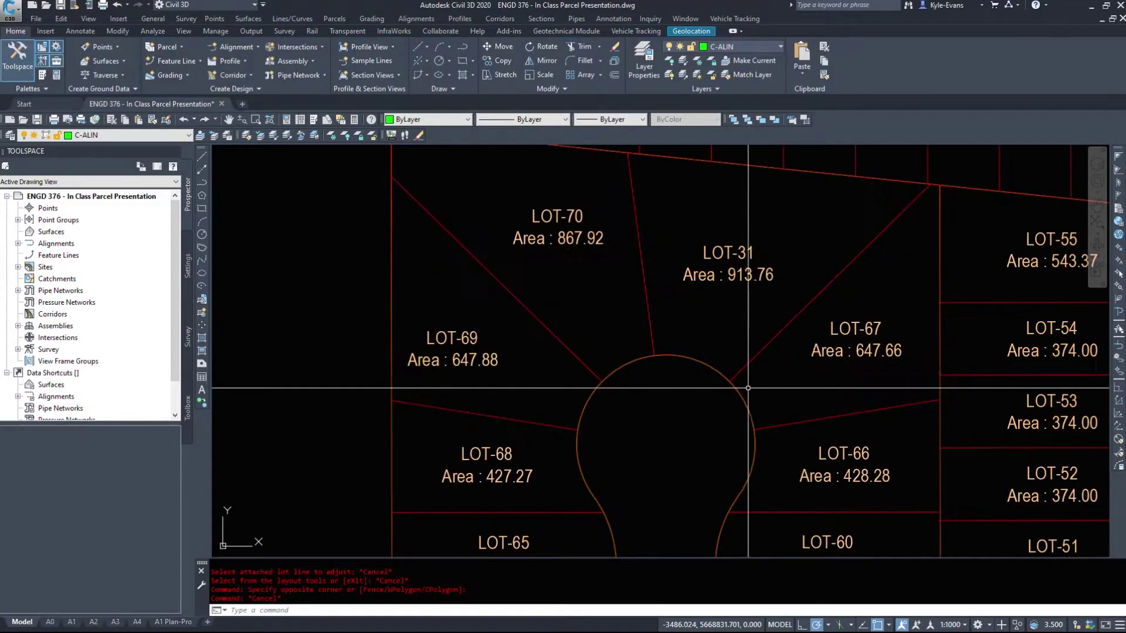
Stretch the bulb end of the lot line between LOT-31 and LOT-67 toward LOT-31, enlarging LOT-67 to an area of about 761
click(776, 352)
click(744, 337)
scroll(730, 373, up, 5)
scroll(733, 382, down, 4)
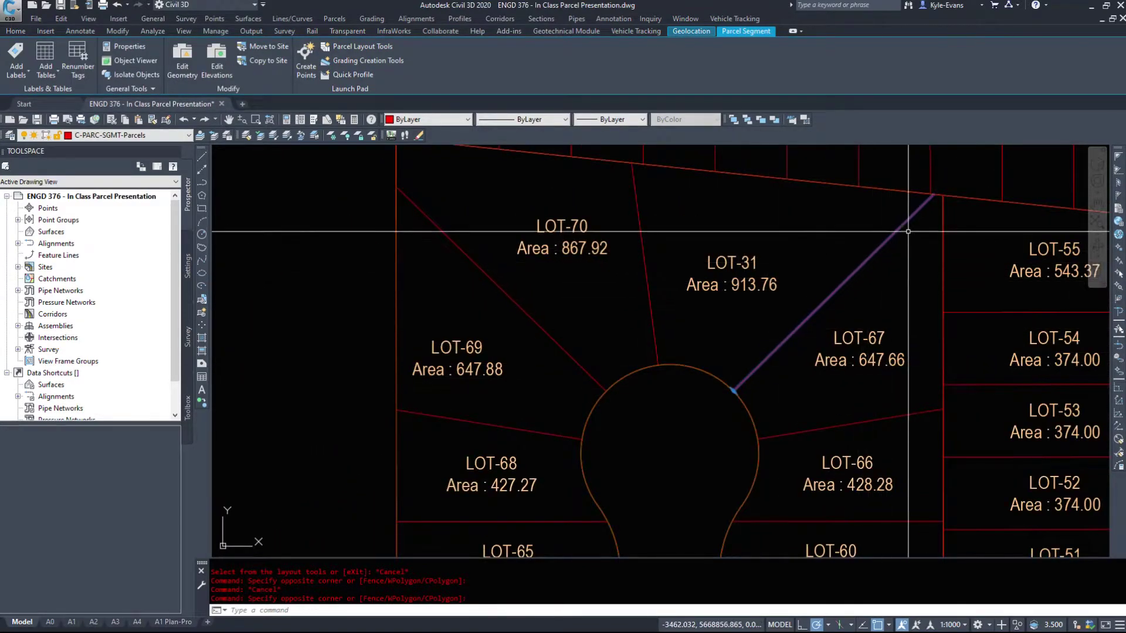
middle_drag(908, 231, 796, 196)
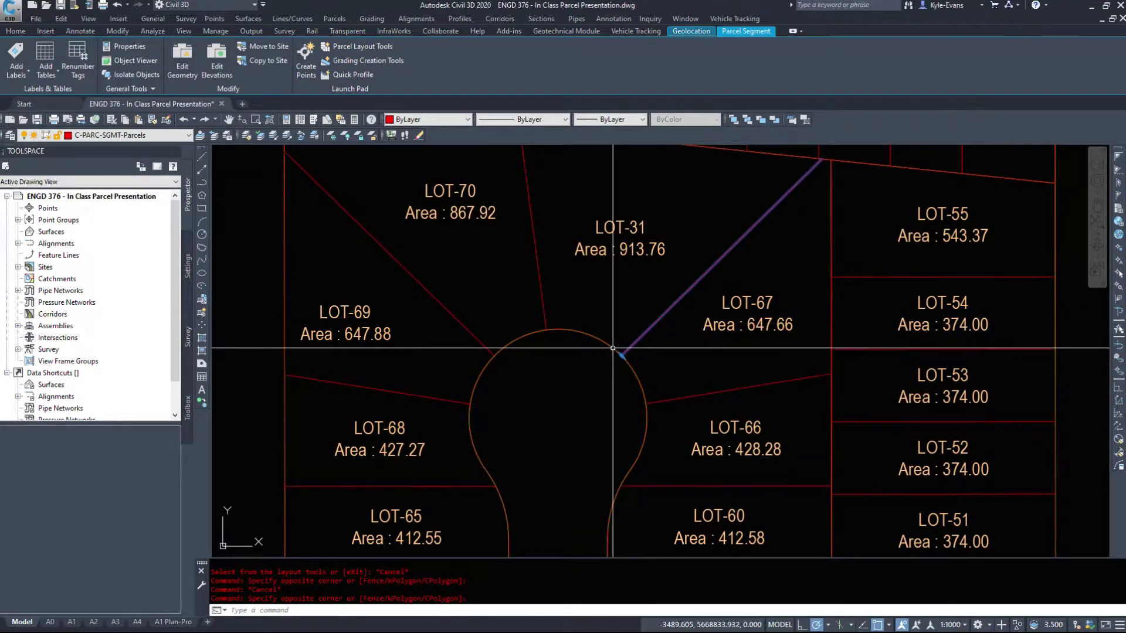
scroll(620, 357, up, 5)
scroll(619, 367, down, 3)
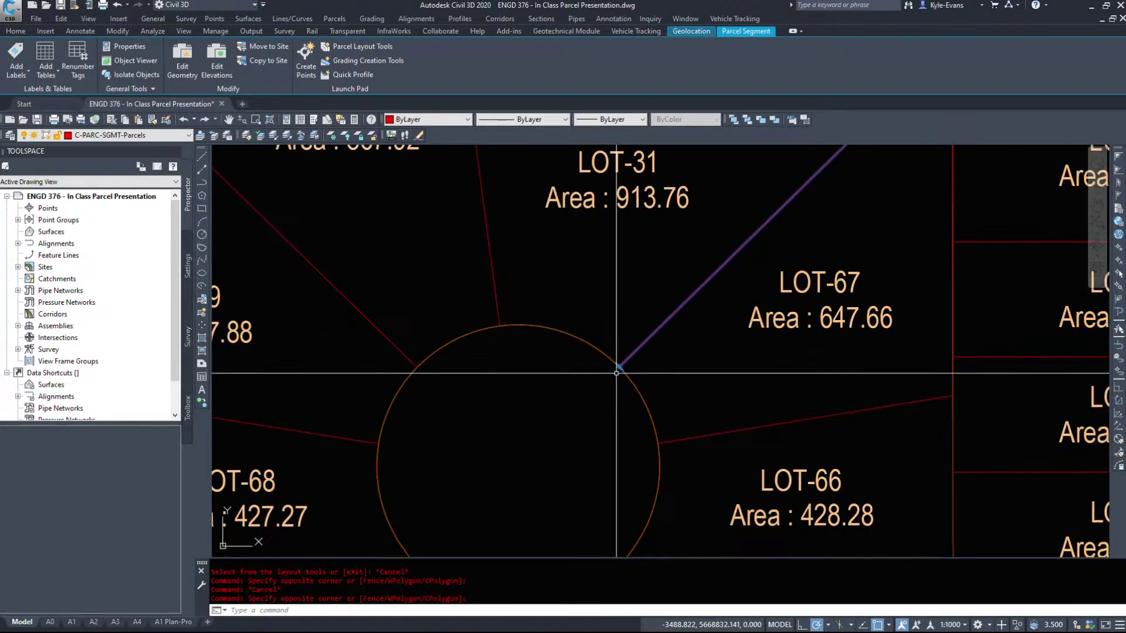
click(619, 366)
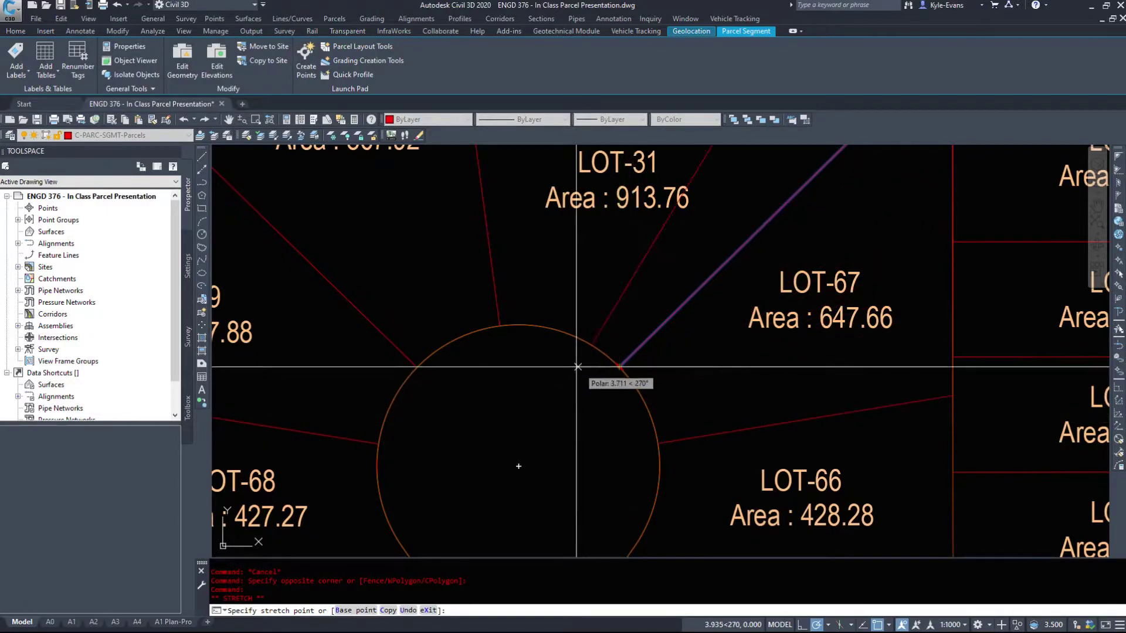
scroll(582, 366, up, 4)
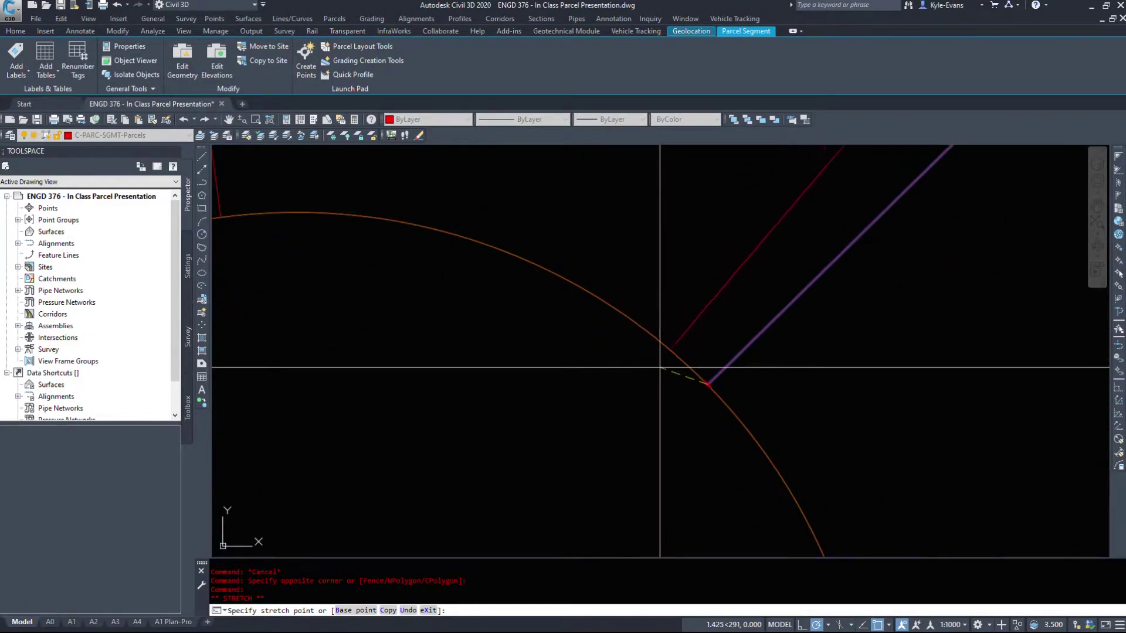
scroll(660, 368, down, 3)
scroll(657, 375, down, 5)
scroll(613, 405, up, 2)
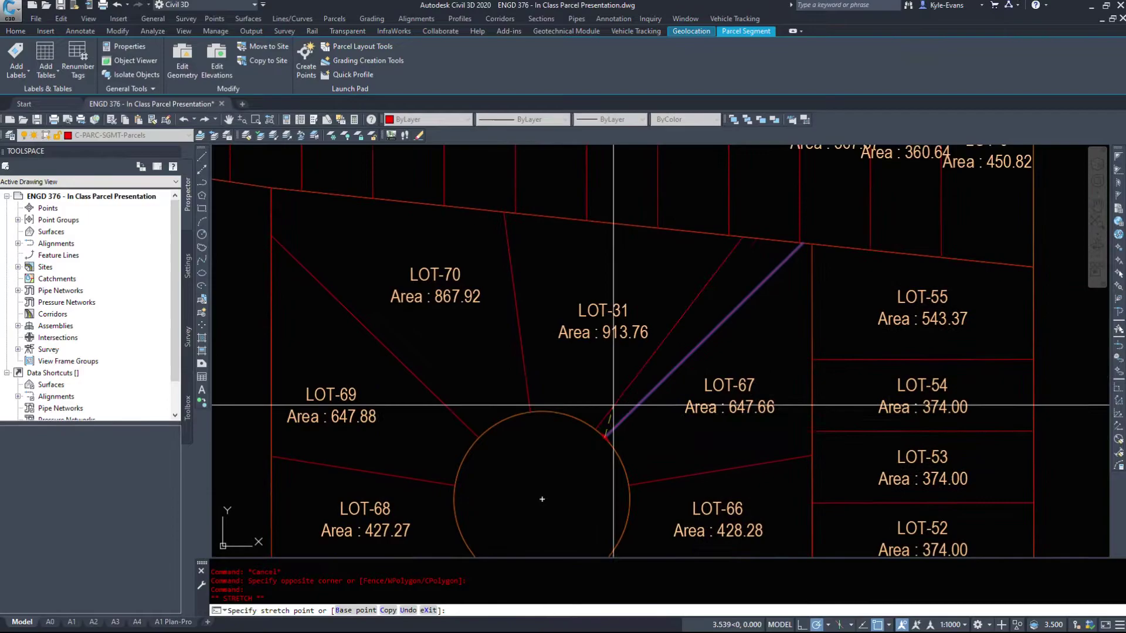
scroll(623, 403, up, 2)
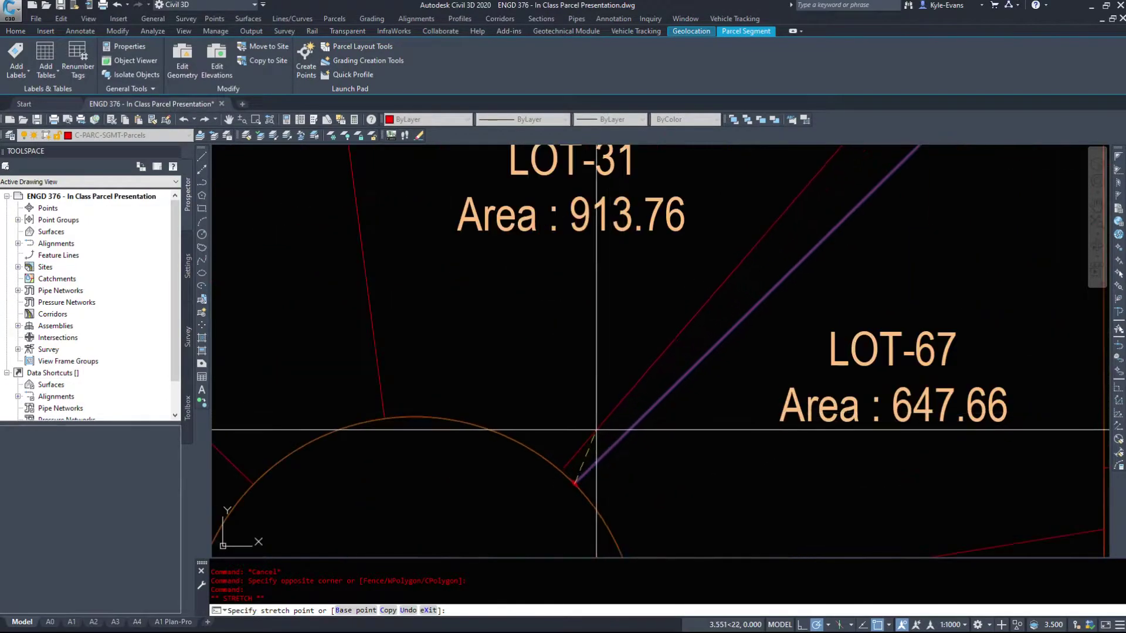
click(628, 417)
scroll(915, 419, down, 2)
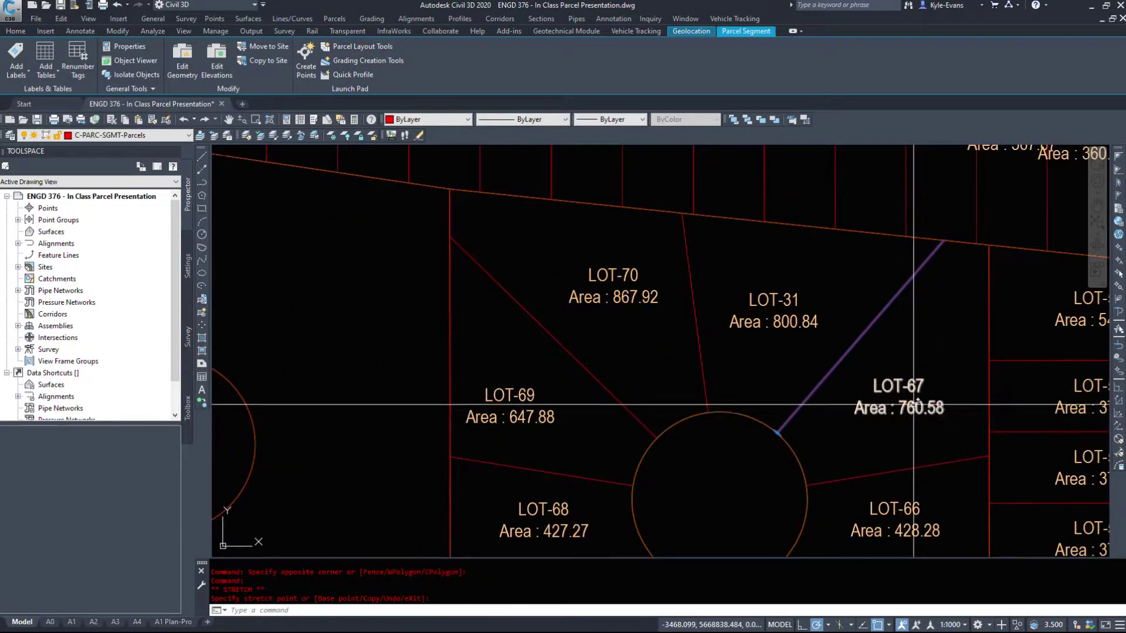
middle_drag(913, 405, 921, 391)
key(Escape)
Stretch the bulb end of the lot line between LOT-69 and LOT-70 toward LOT-70, enlarging LOT-69 to an area of about 732
middle_drag(791, 442, 791, 434)
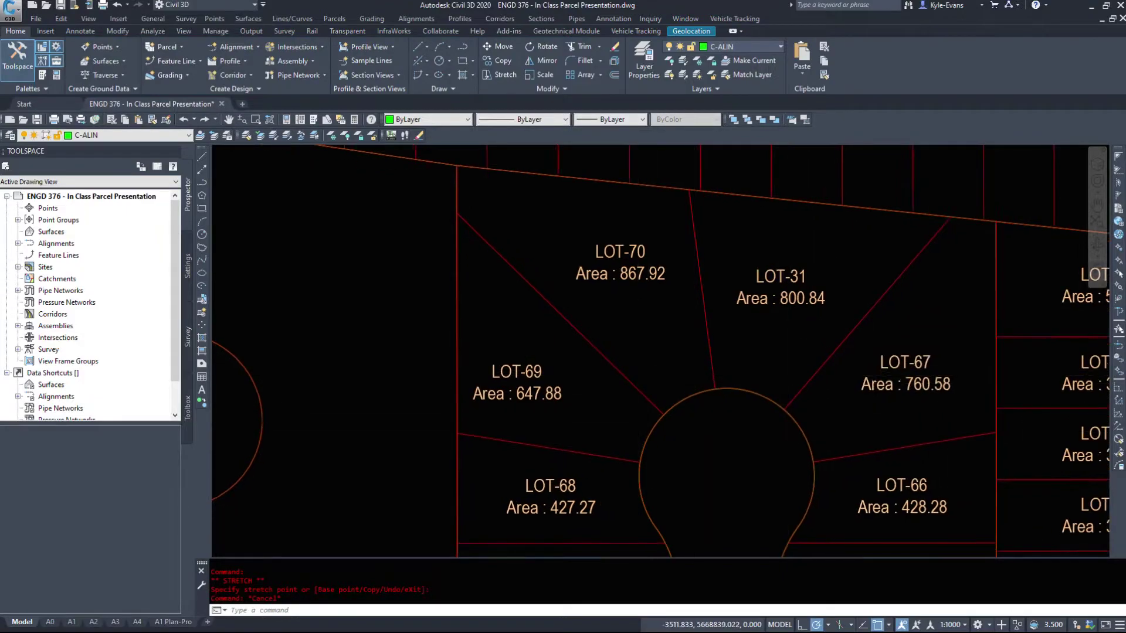
scroll(638, 368, up, 2)
click(650, 350)
click(588, 390)
click(704, 487)
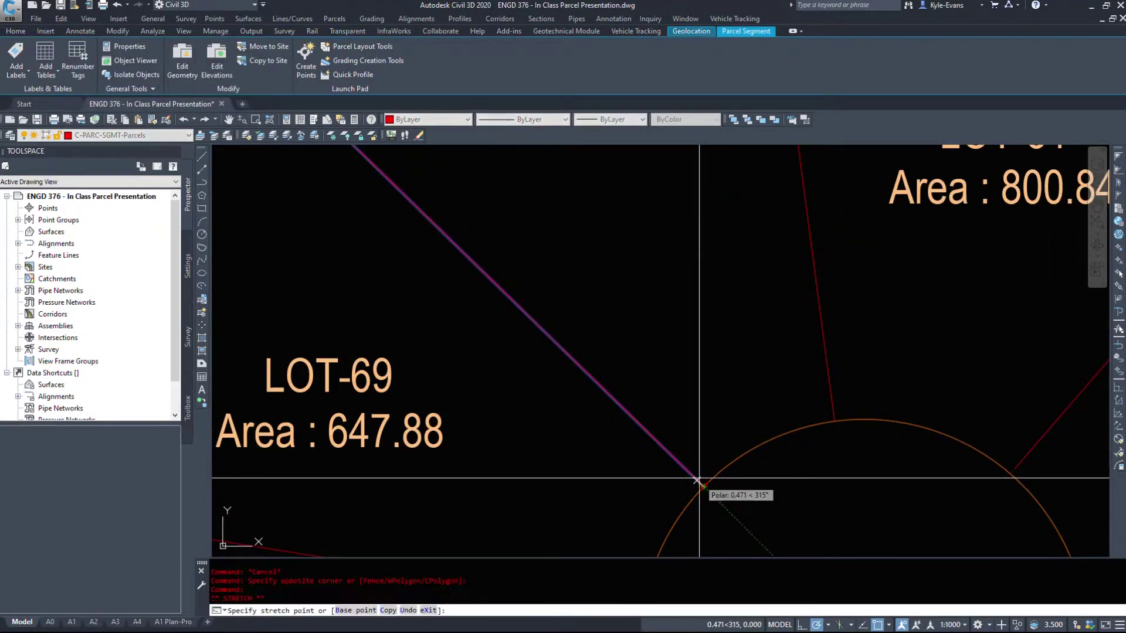
scroll(703, 476, down, 4)
key(Escape)
middle_drag(601, 377, 325, 377)
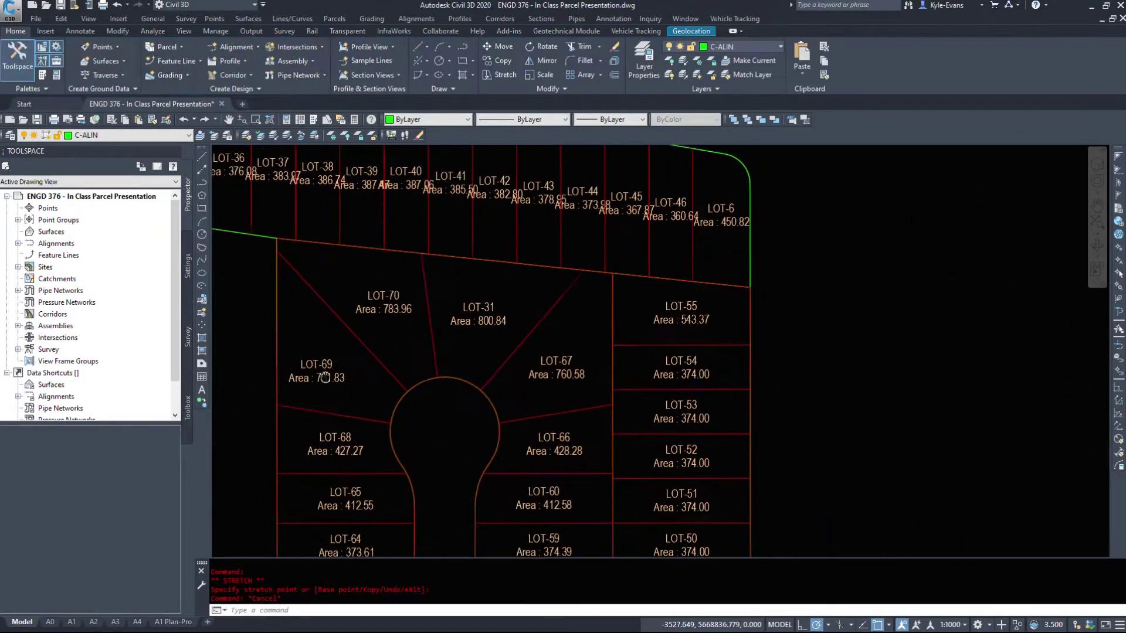
Stretch the bulb end of the lot line between LOT-70 and LOT-31 toward LOT-31, bringing LOT-31 to an area of about 749
scroll(448, 360, up, 1)
click(447, 362)
click(387, 342)
scroll(427, 405, up, 2)
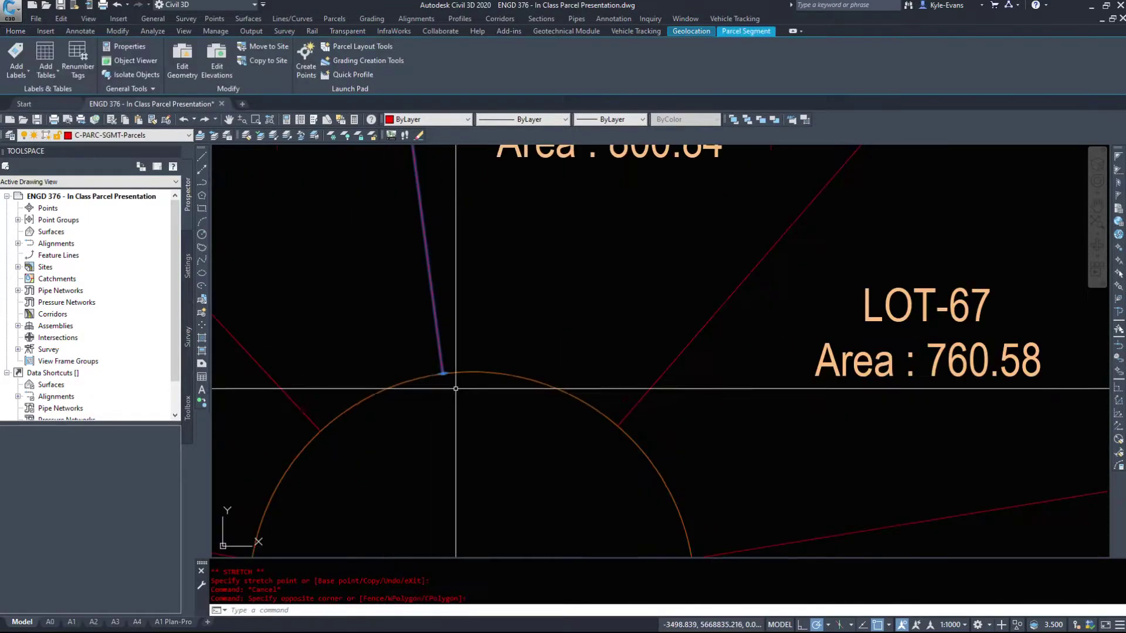
click(443, 373)
click(454, 363)
scroll(454, 363, down, 5)
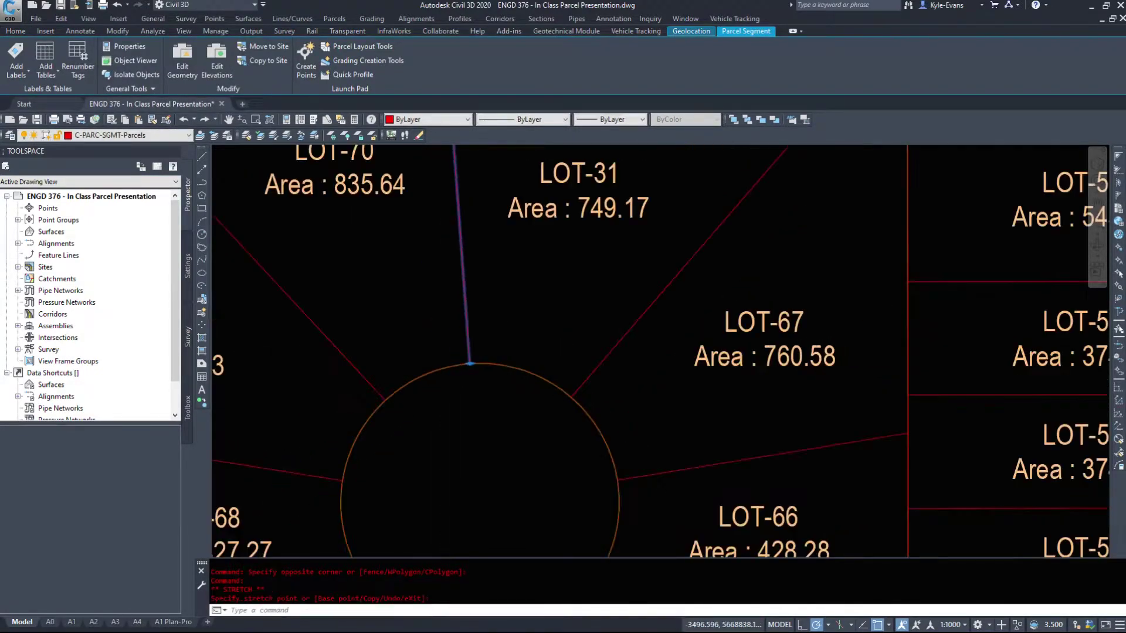
Move the bulb end of the LOT-70/LOT-31 line further toward LOT-31, reducing LOT-31 to an area of about 724
scroll(474, 392, up, 5)
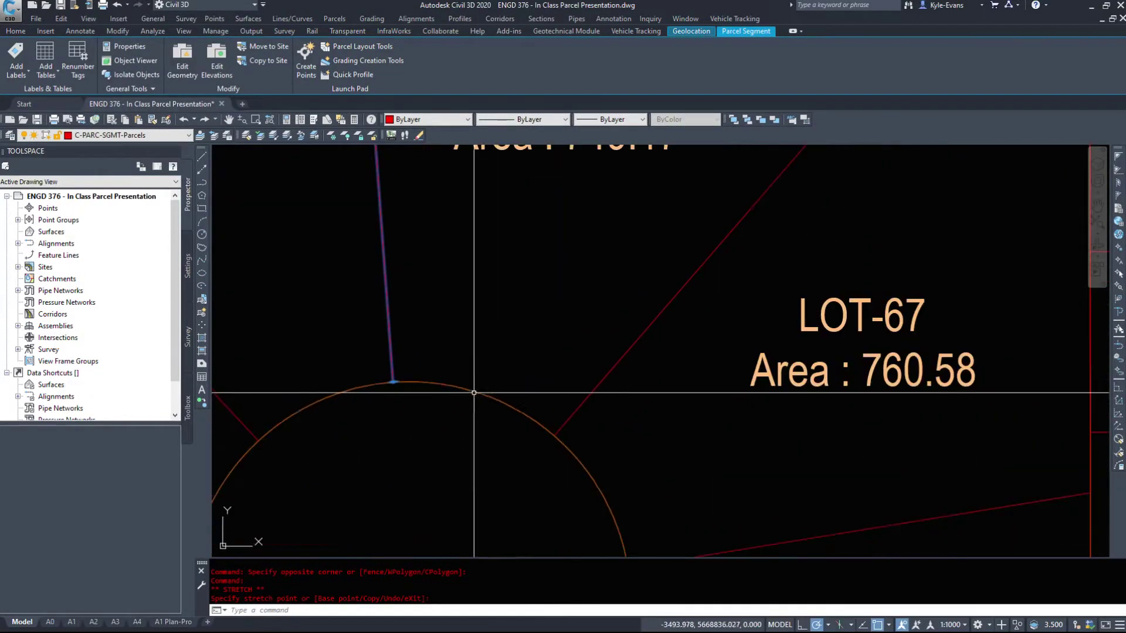
click(393, 382)
scroll(398, 342, up, 2)
click(398, 342)
key(Escape)
scroll(402, 444, down, 8)
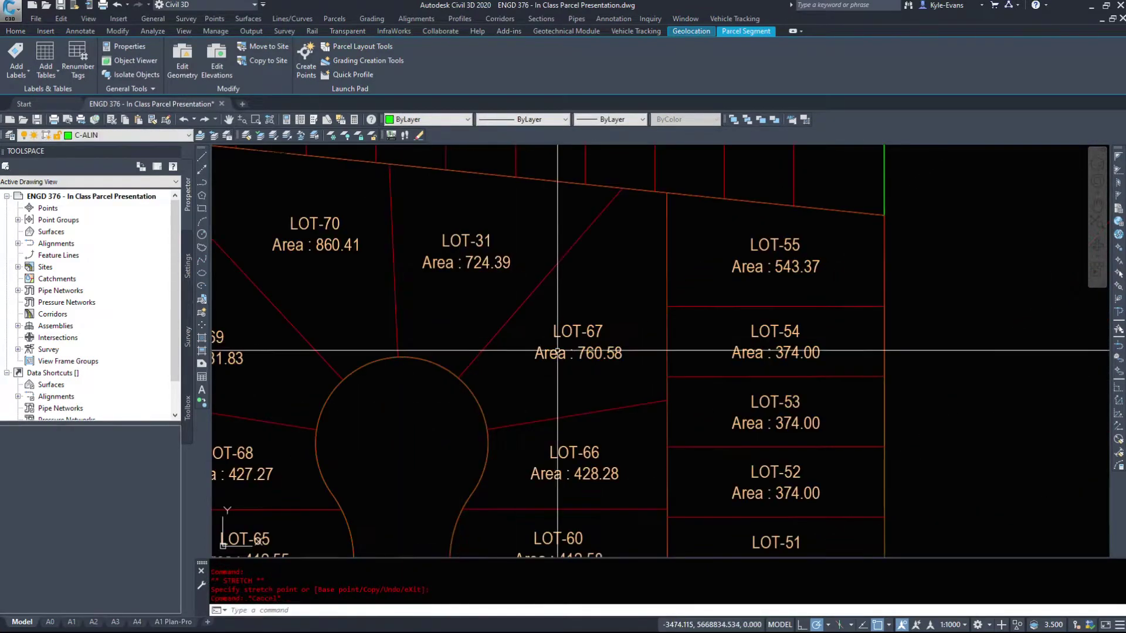
Stretch the bulb end of the LOT-70/LOT-31 line slightly back toward LOT-70, giving LOT-31 an area of about 745
scroll(474, 367, up, 5)
click(336, 367)
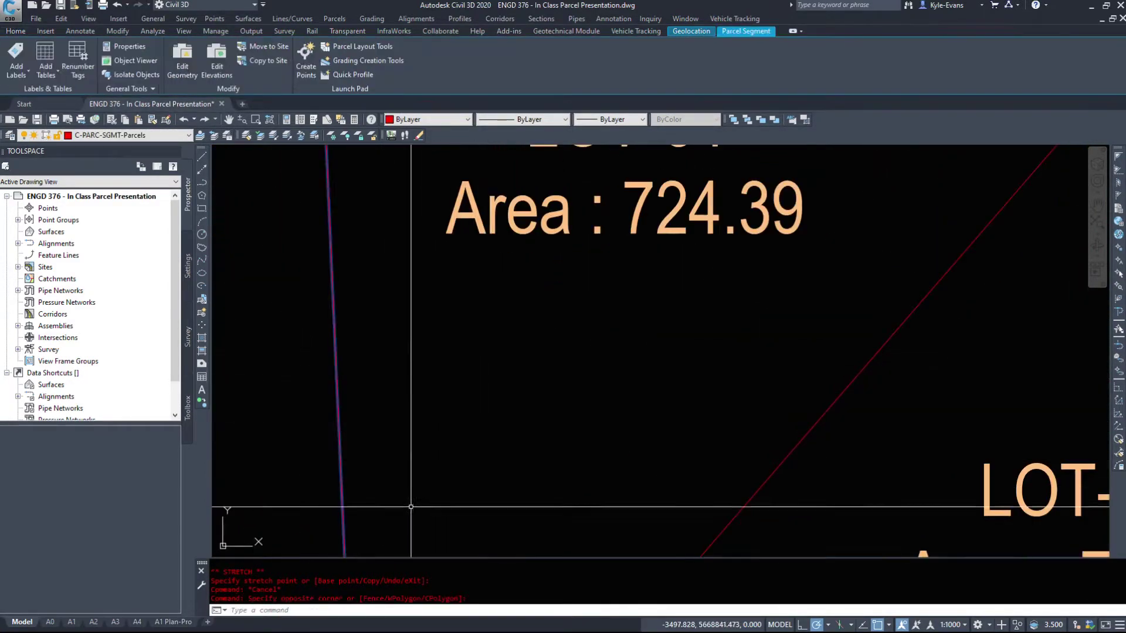
scroll(411, 368, down, 5)
scroll(604, 380, up, 5)
click(603, 380)
scroll(591, 343, up, 2)
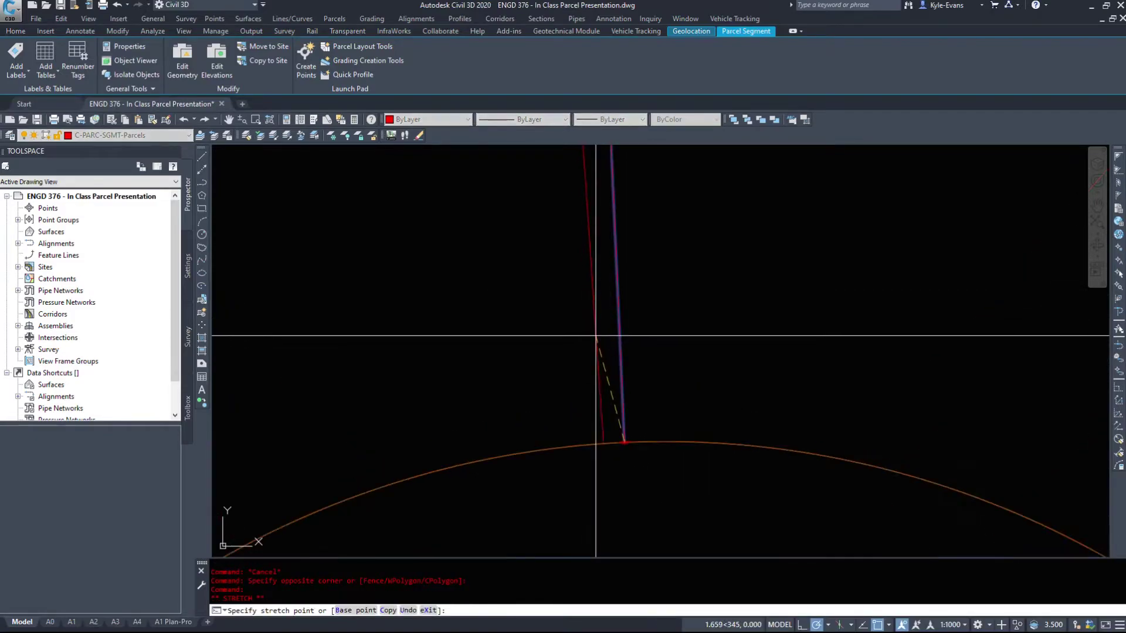
click(595, 334)
scroll(596, 334, down, 4)
key(Escape)
scroll(455, 286, down, 2)
middle_drag(583, 288, 596, 381)
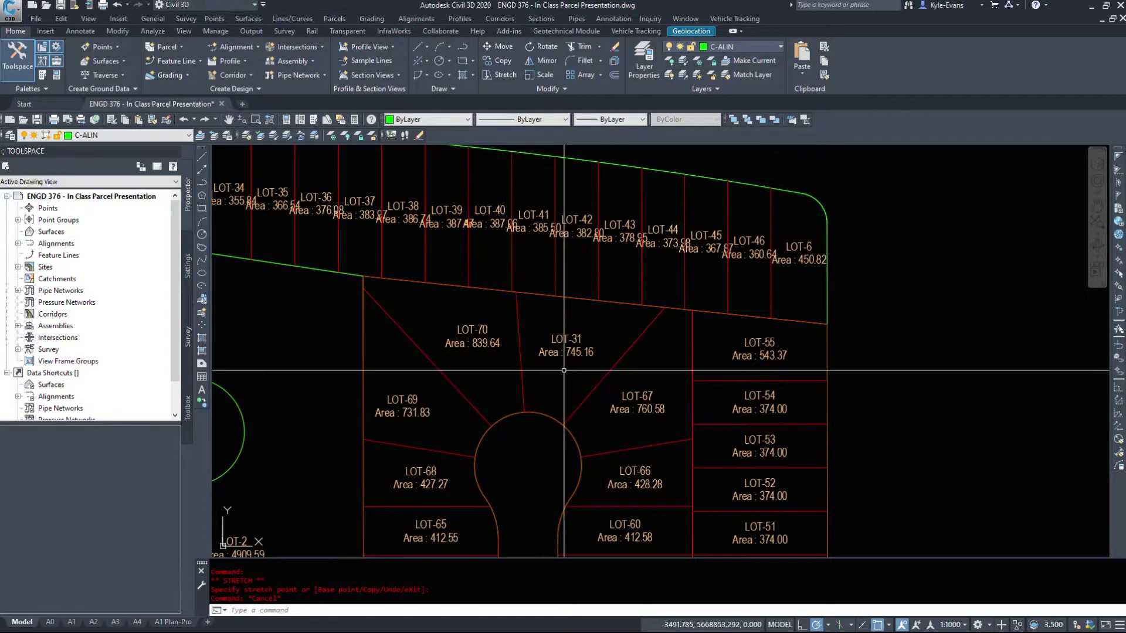
Draw a horizontal polyline from the outermost point of LOT-2's bulb arc to the boundary shared with LOT-69
mouse_move(497, 366)
middle_down()
mouse_move(470, 274)
mouse_move(618, 432)
middle_up()
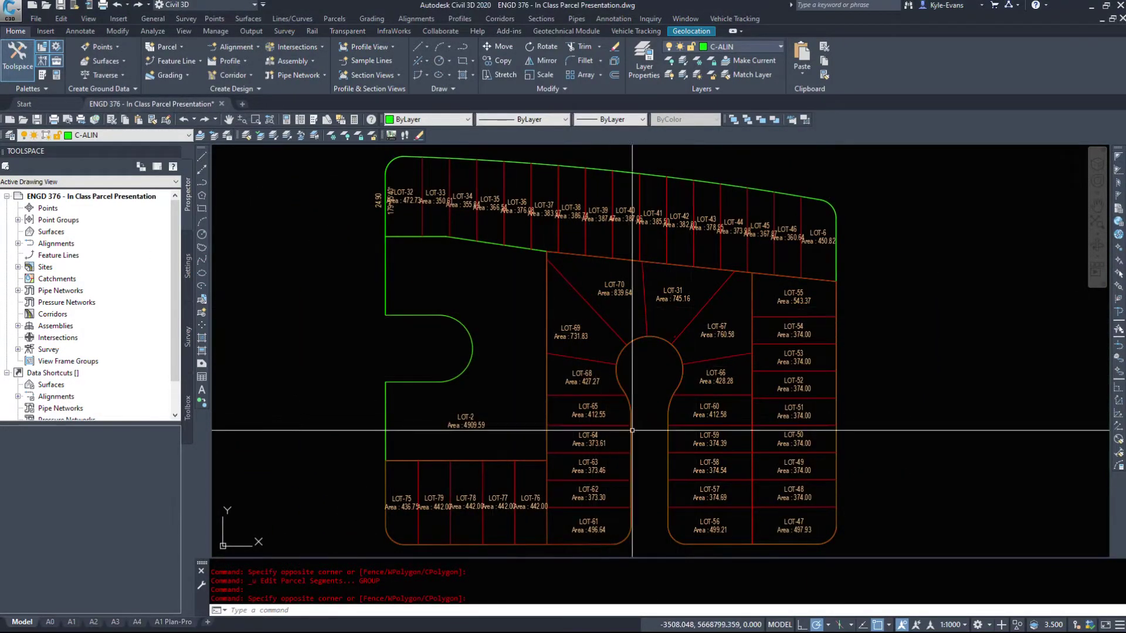
middle_drag(711, 339, 630, 324)
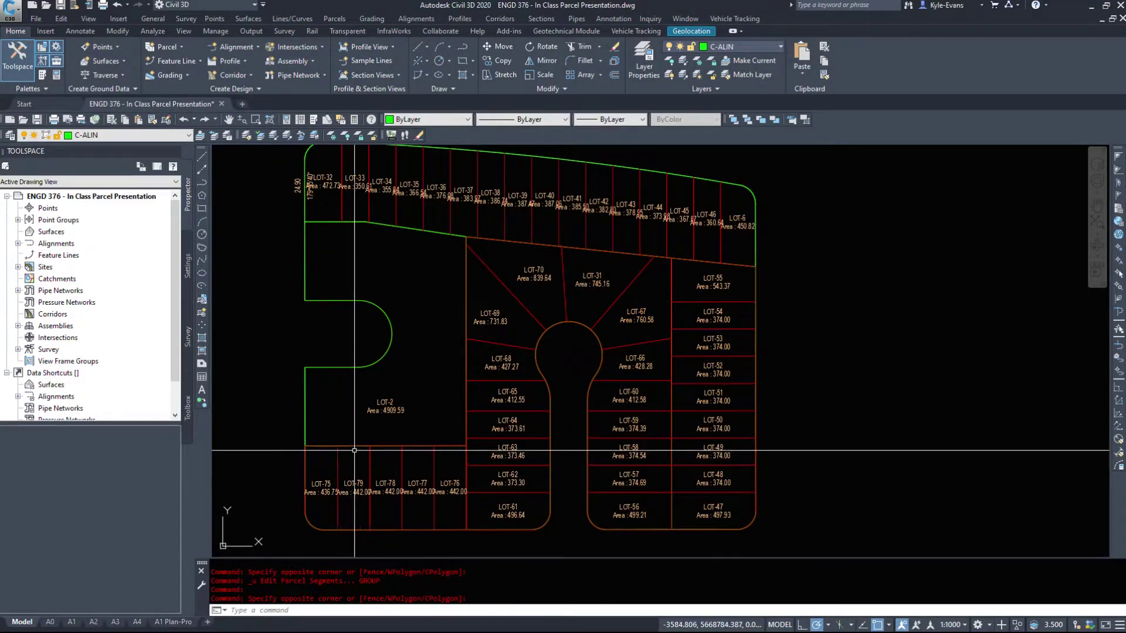
middle_drag(346, 452, 415, 372)
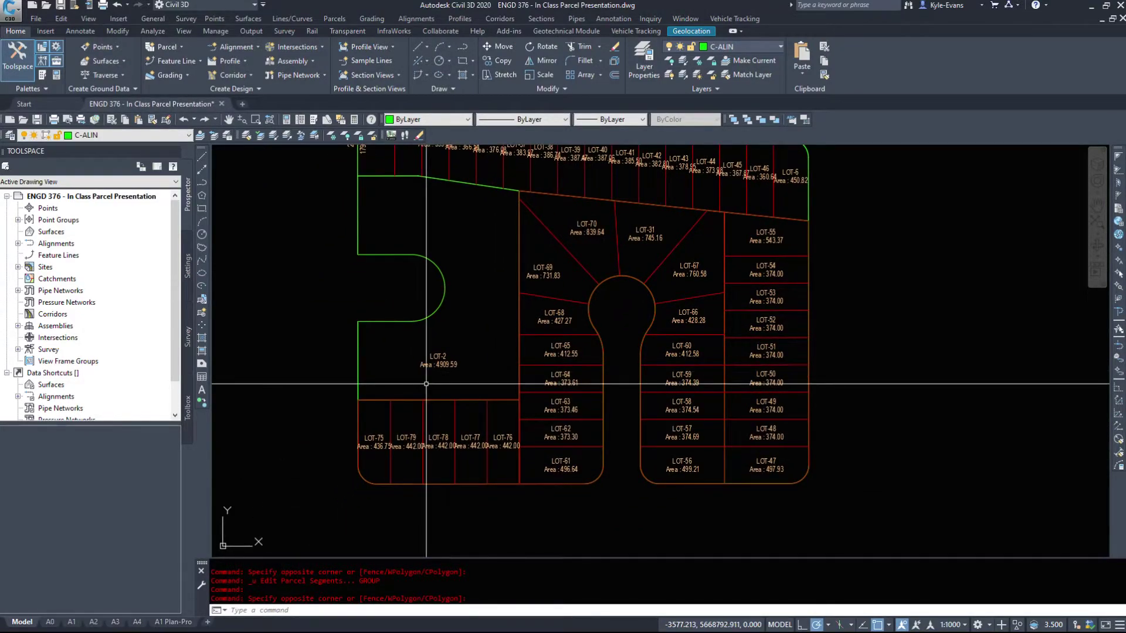
key(Return)
scroll(414, 443, up, 4)
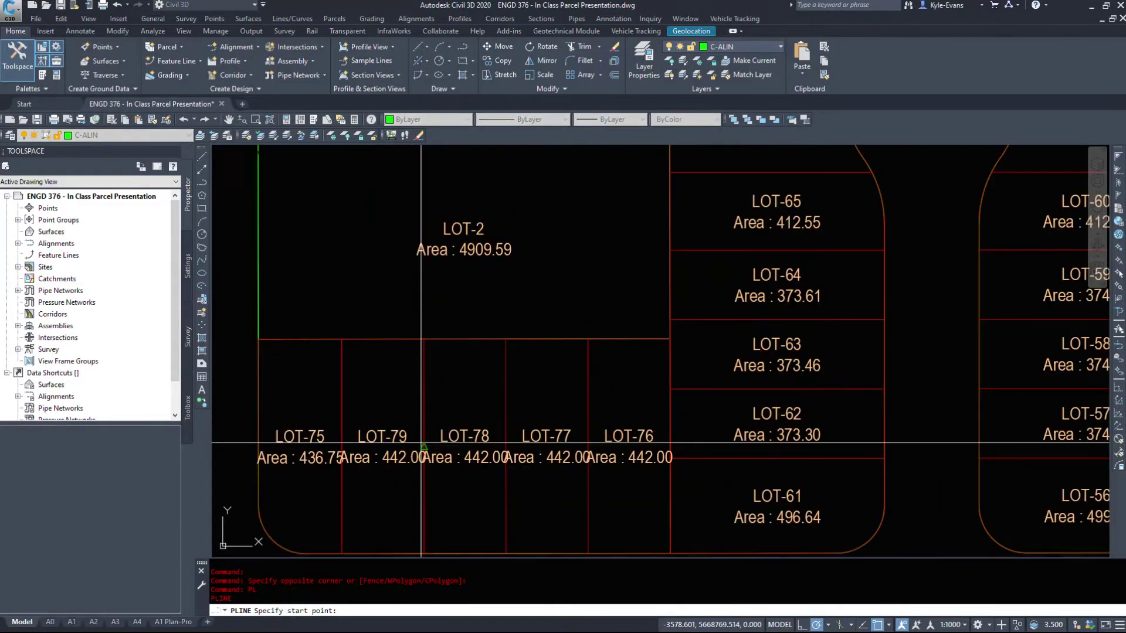
middle_drag(417, 266, 417, 305)
middle_drag(386, 163, 364, 258)
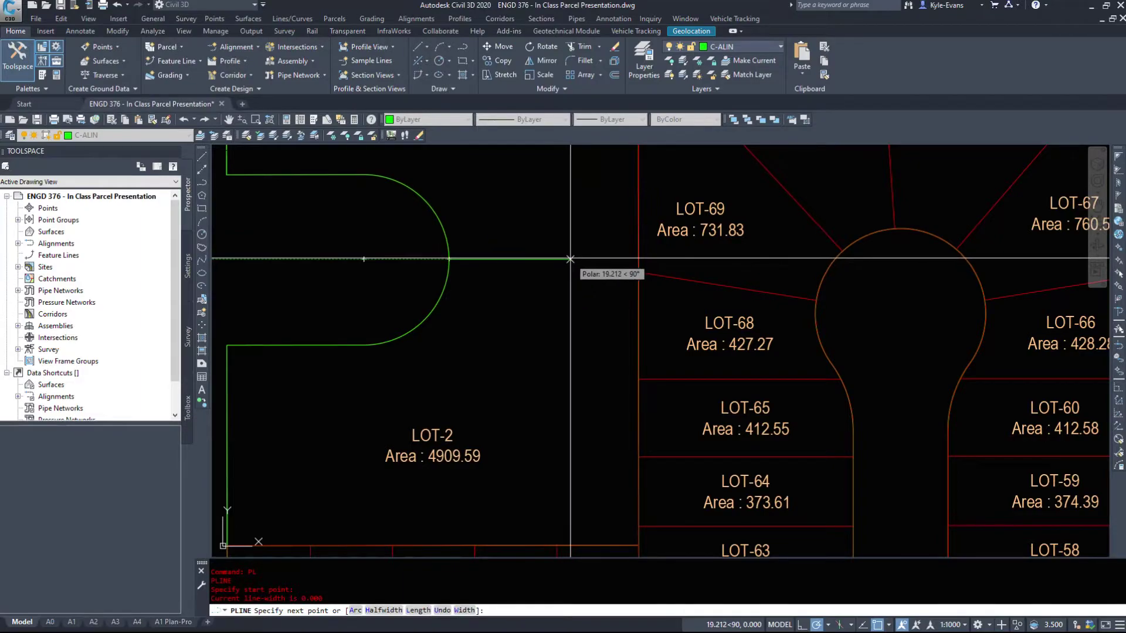
click(638, 259)
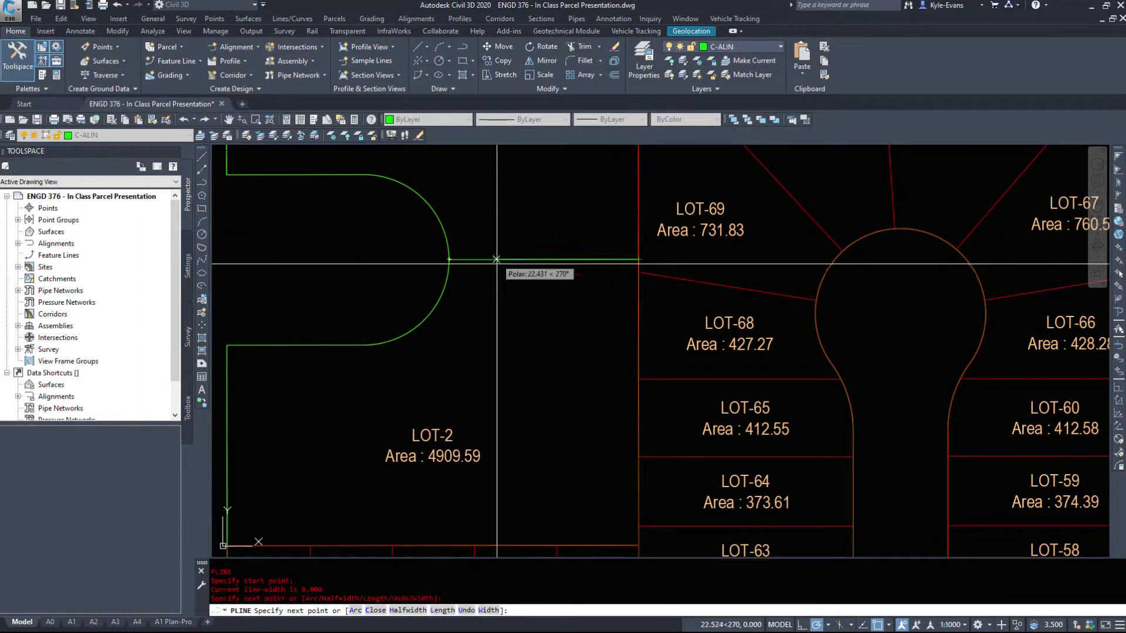
key(Return)
key(Return)
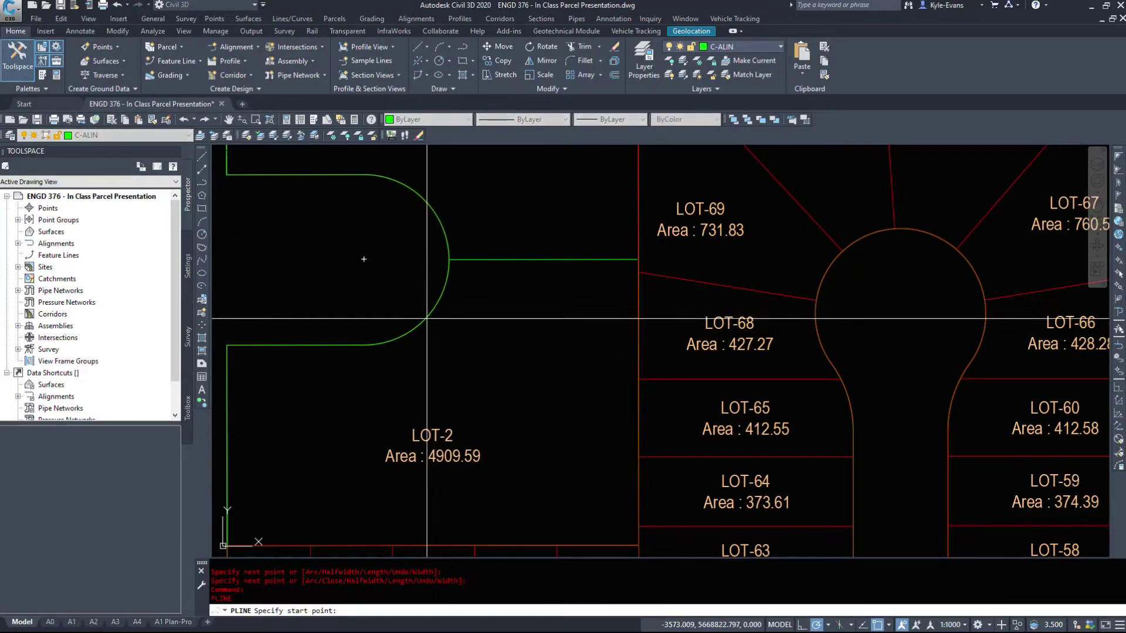
Draw two diagonal polylines from the center of LOT-2's bulb to the lower and upper corners of LOT-2 on its shared boundary
click(363, 259)
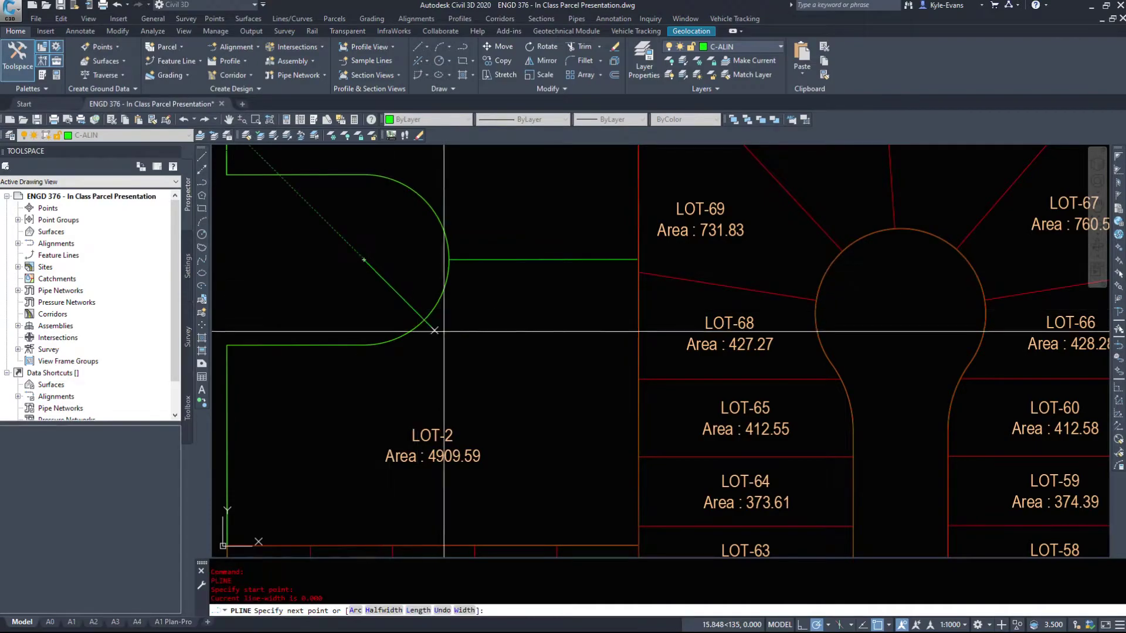
click(639, 545)
key(Return)
middle_drag(464, 240, 466, 401)
key(Return)
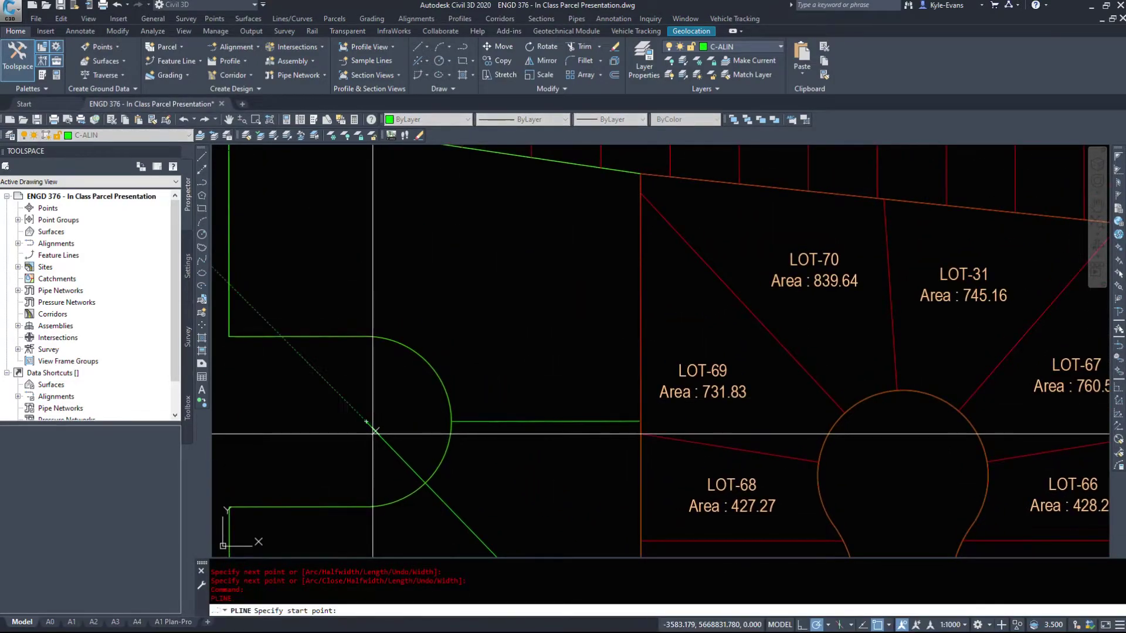
click(366, 422)
click(641, 174)
scroll(535, 269, down, 5)
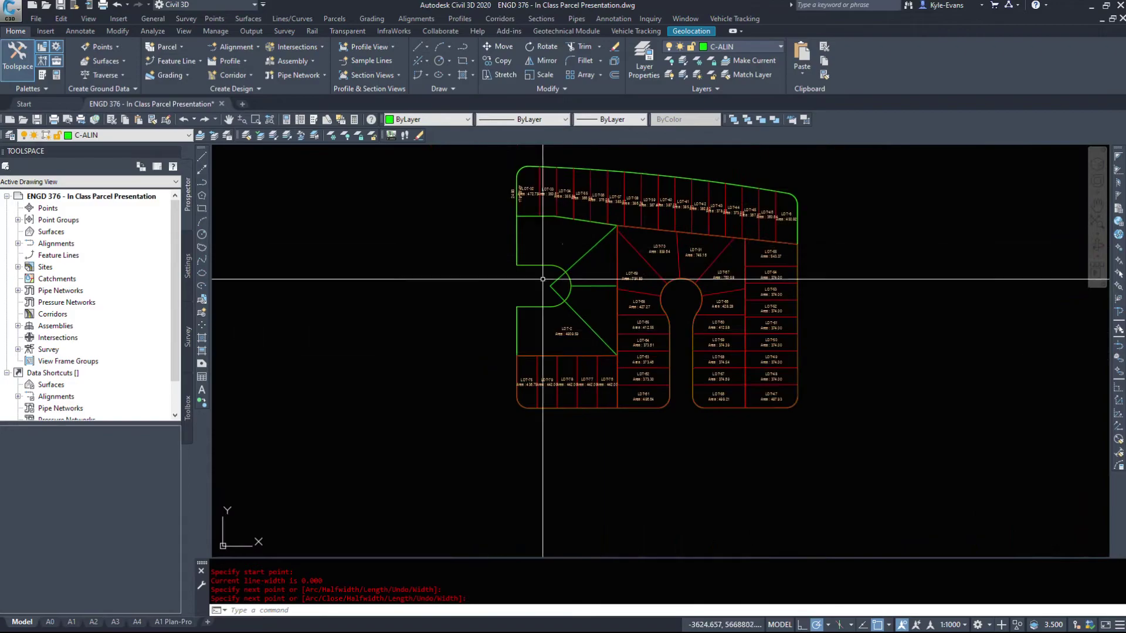
scroll(590, 236, up, 5)
Draw vertical polylines from the center of LOT-2's bulb down to its lower boundary and up to its upper boundary
key(Return)
key(Return)
click(596, 235)
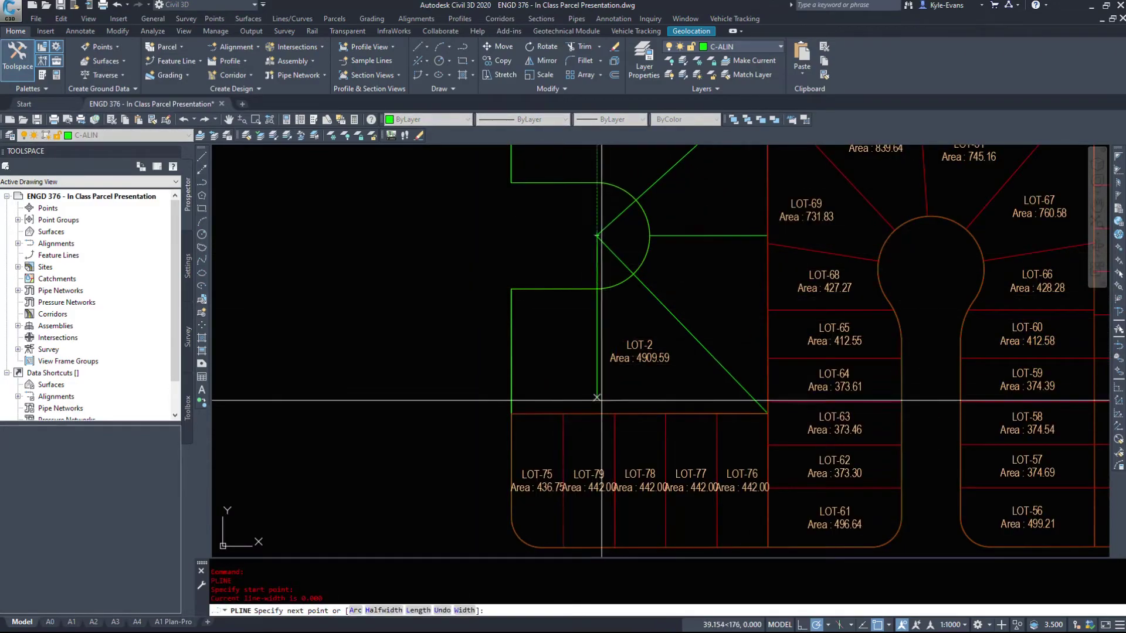
mouse_move(596, 414)
middle_down()
mouse_move(567, 416)
mouse_move(570, 549)
middle_up()
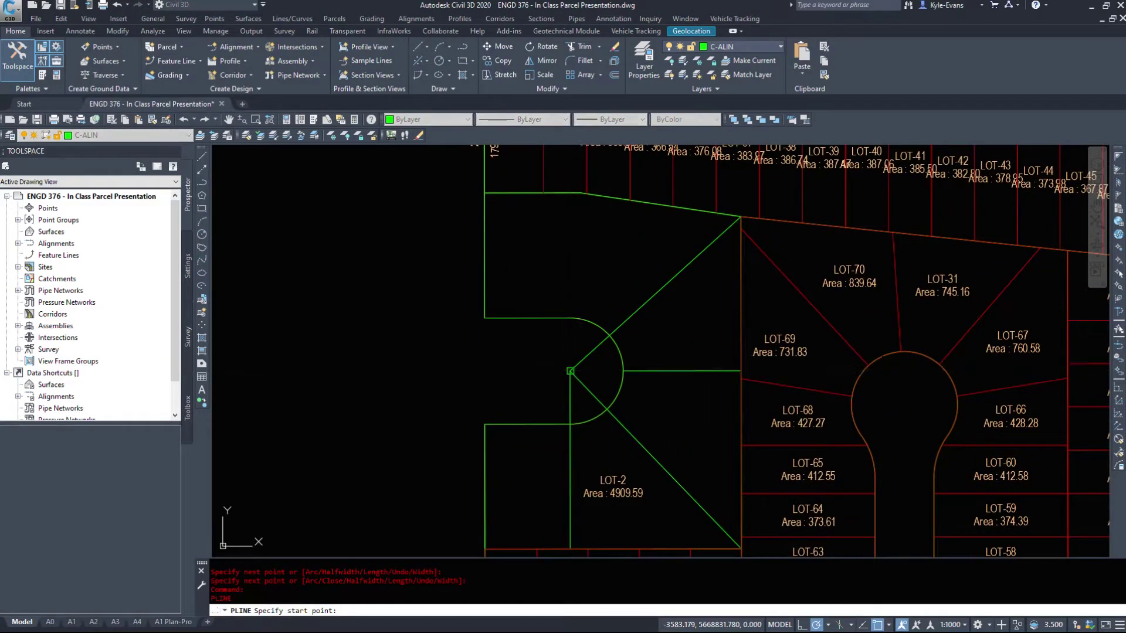
click(570, 198)
Trim the polyline portions inside the bulb, using the LOT-2 boundary as the cutting edge
key(Return)
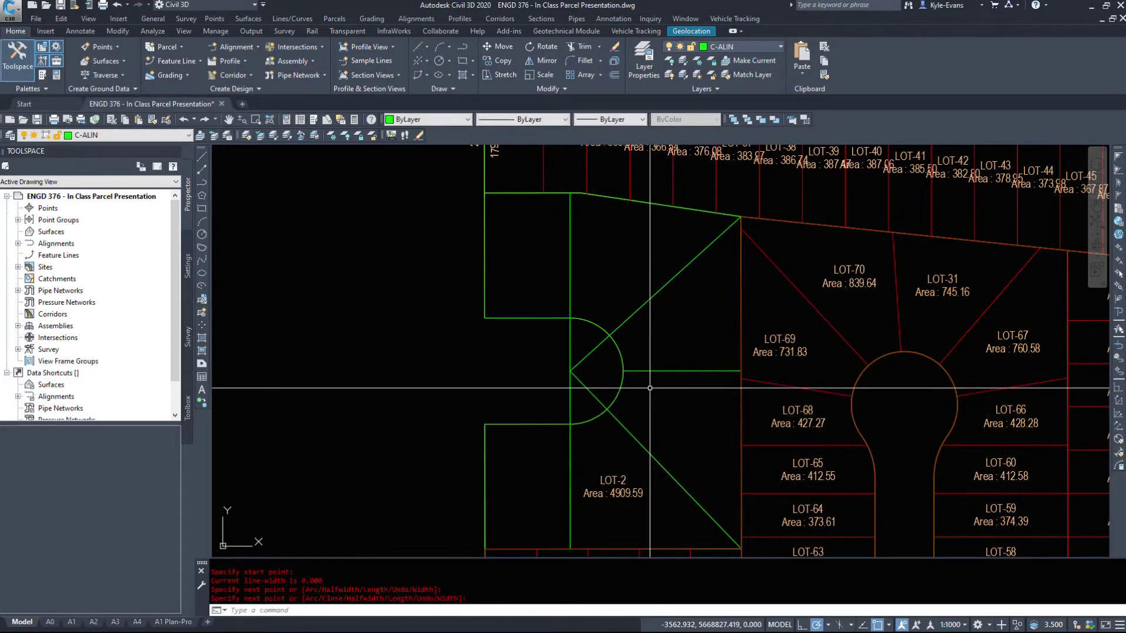
click(620, 345)
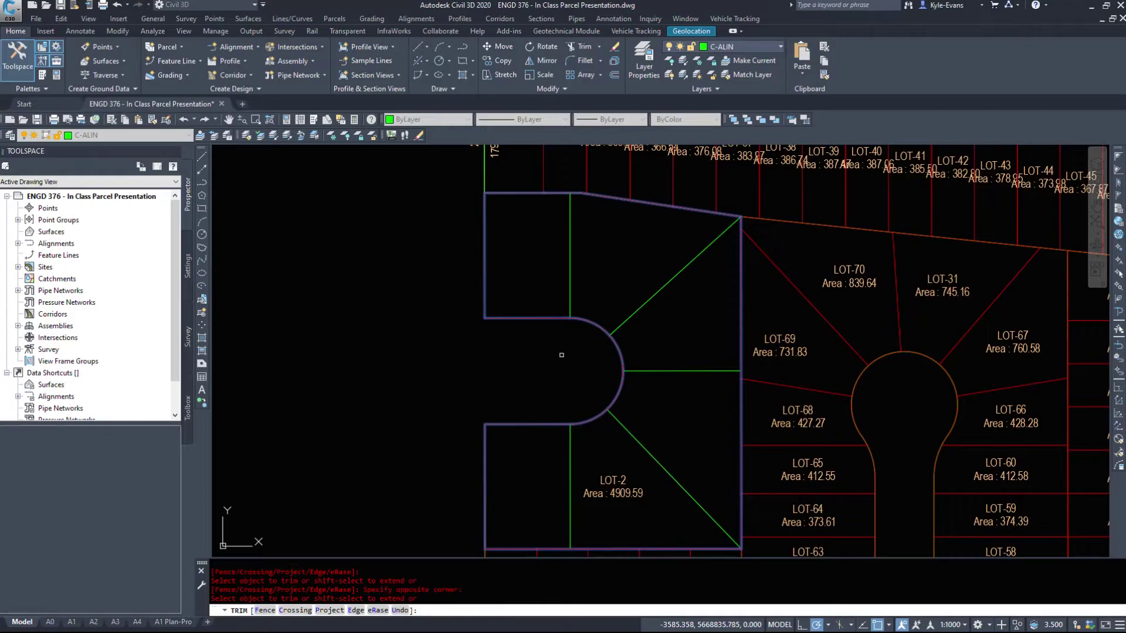
key(Return)
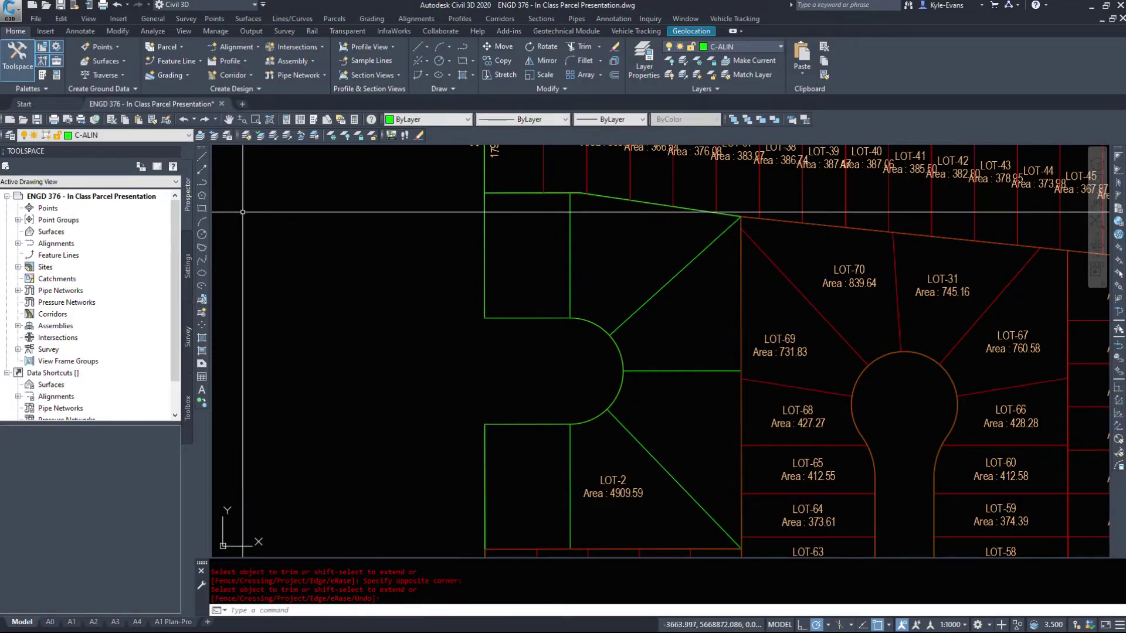
Create parcels from the five dividing polylines inside LOT-2, using the Parcels site and LOT parcel style
click(333, 19)
click(370, 47)
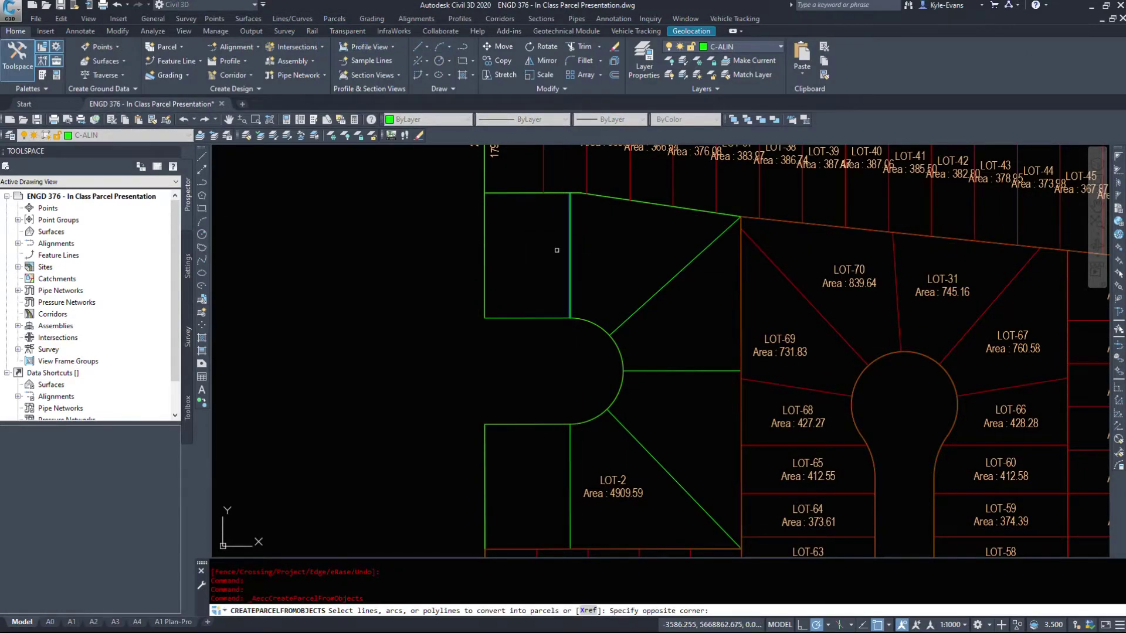
click(683, 234)
click(661, 400)
click(669, 427)
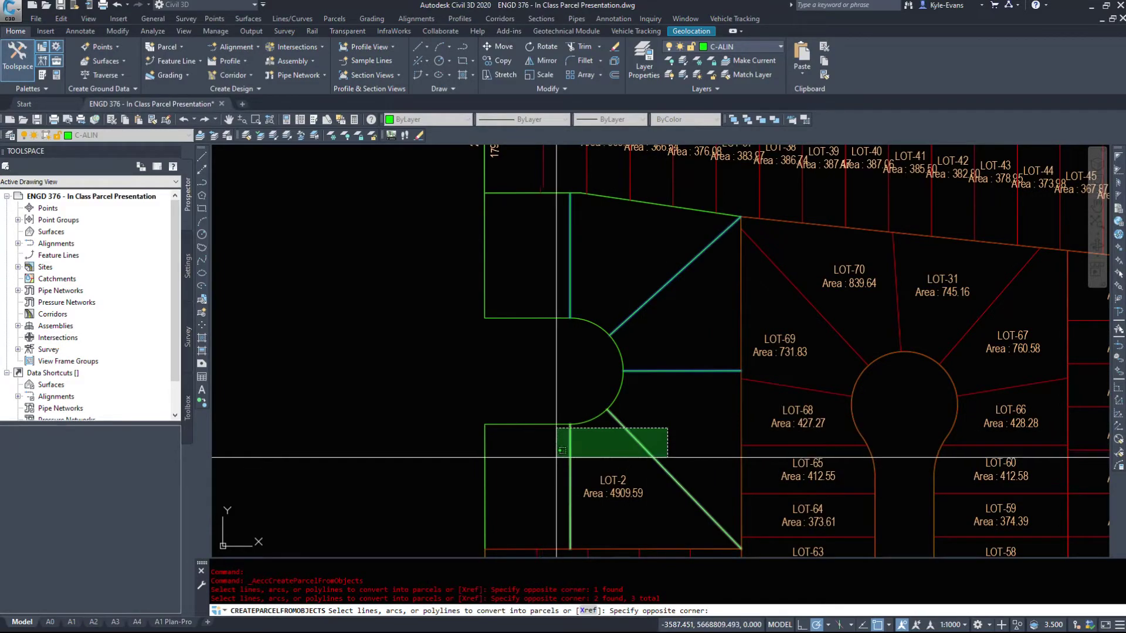
click(557, 457)
middle_drag(714, 379, 635, 282)
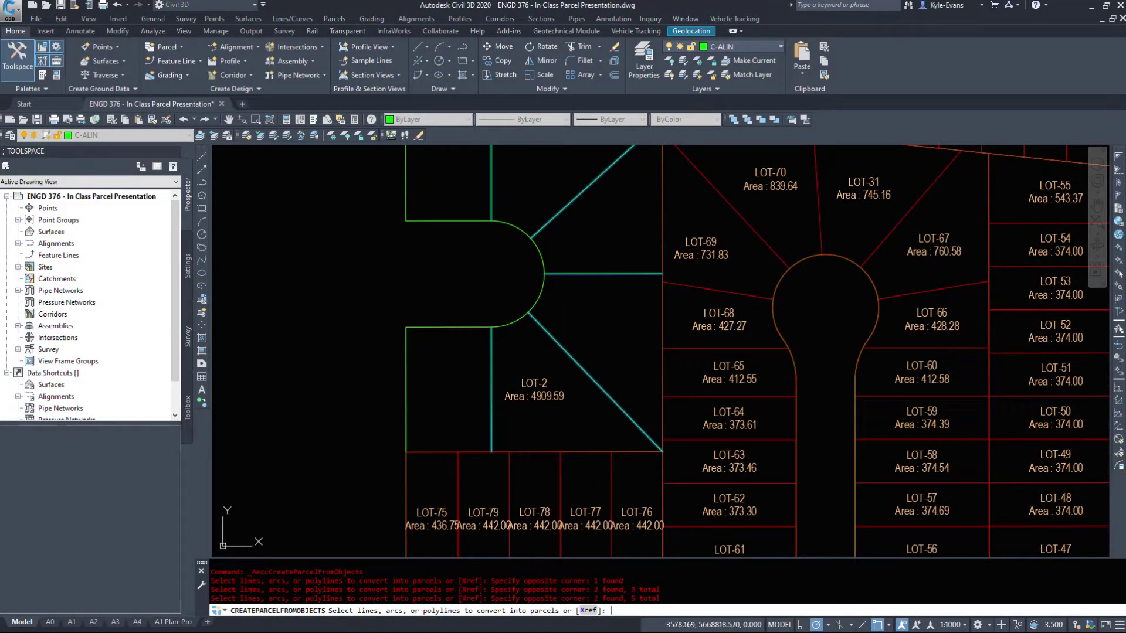
key(Return)
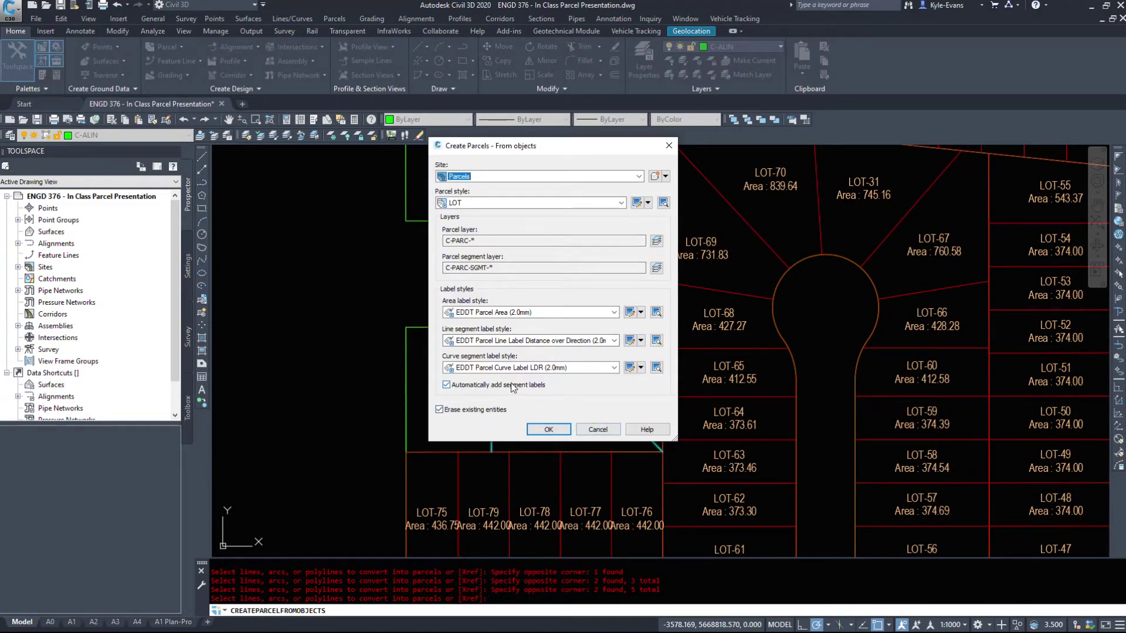
click(548, 429)
scroll(475, 326, down, 3)
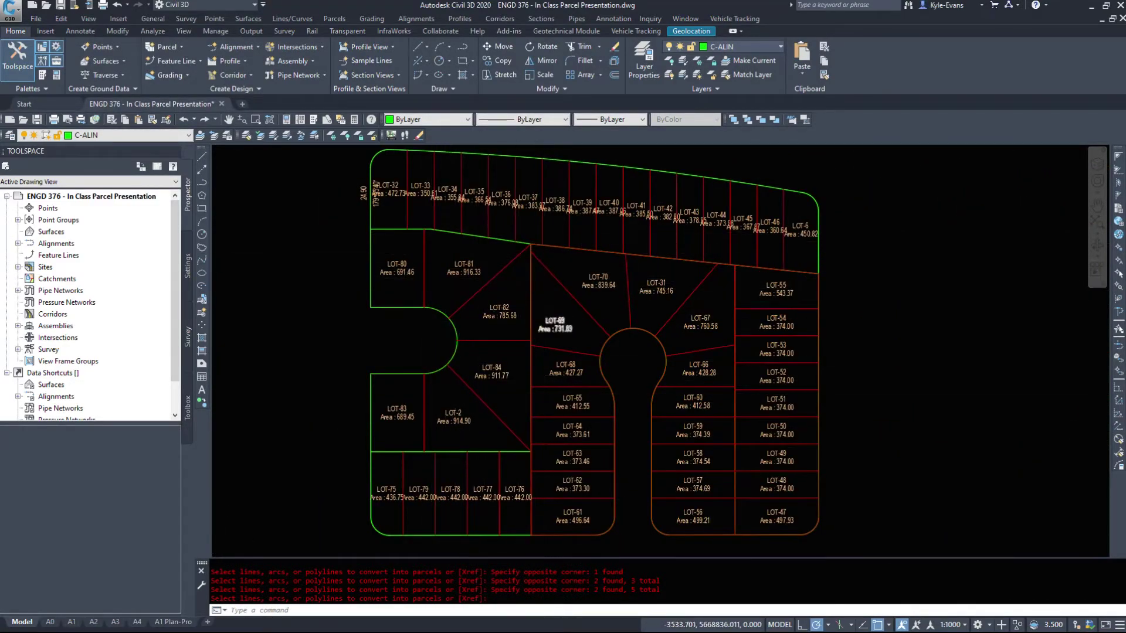
scroll(423, 249, up, 4)
click(449, 225)
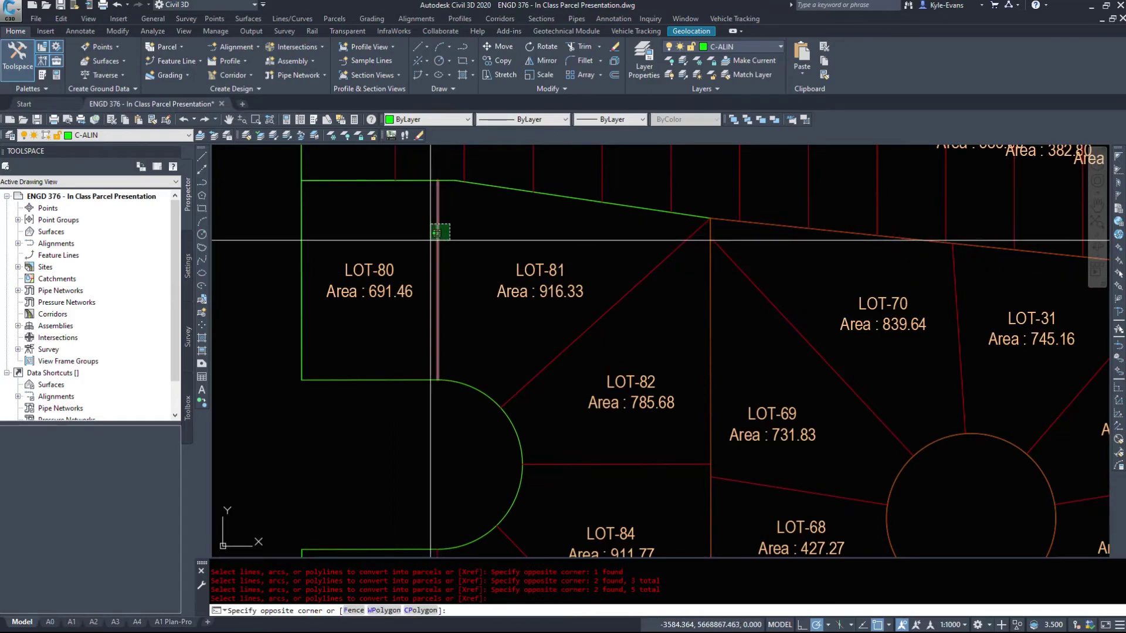
key(Escape)
scroll(308, 371, down, 2)
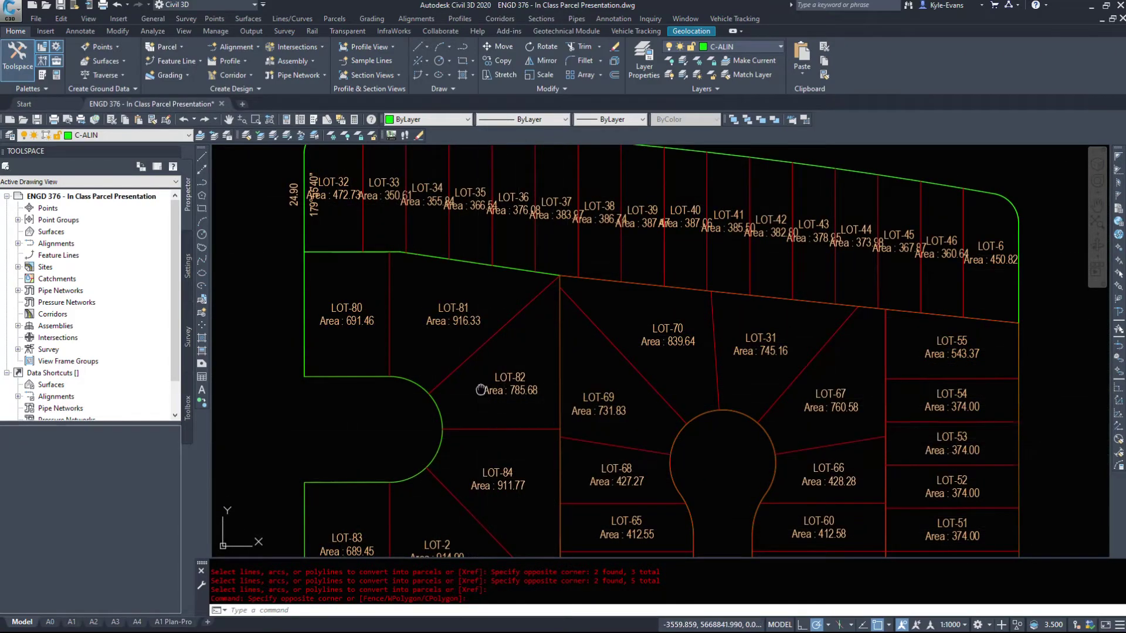
middle_drag(480, 390, 480, 327)
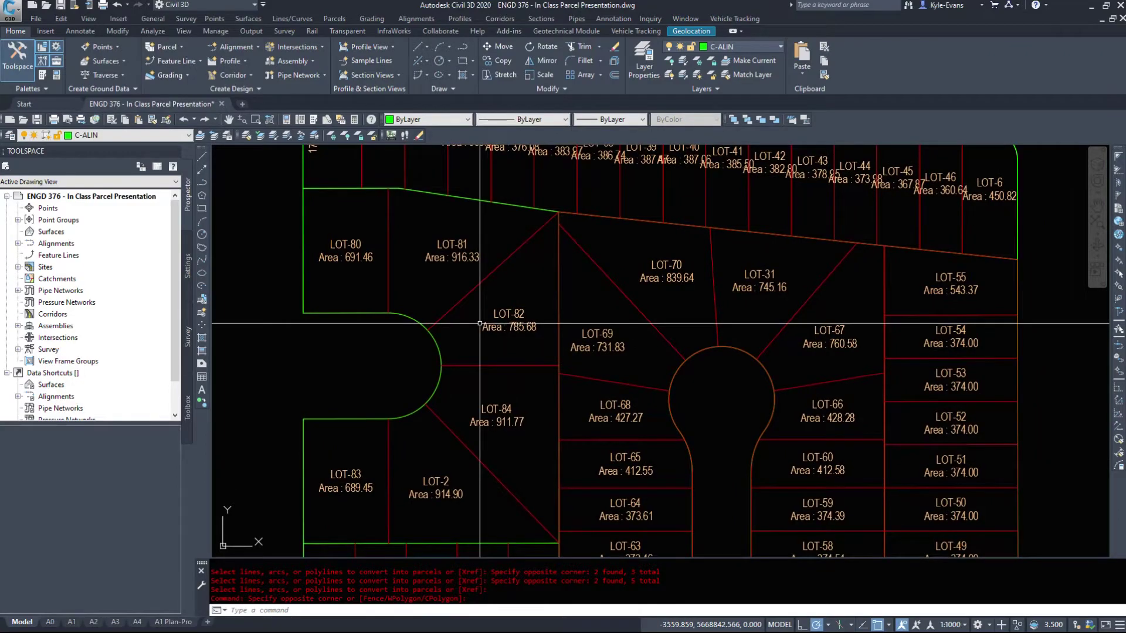
Slant the line between LOT-80 and LOT-81 by sliding its lower end away from the bulb and its upper end toward LOT-82 along the boundaries
click(389, 264)
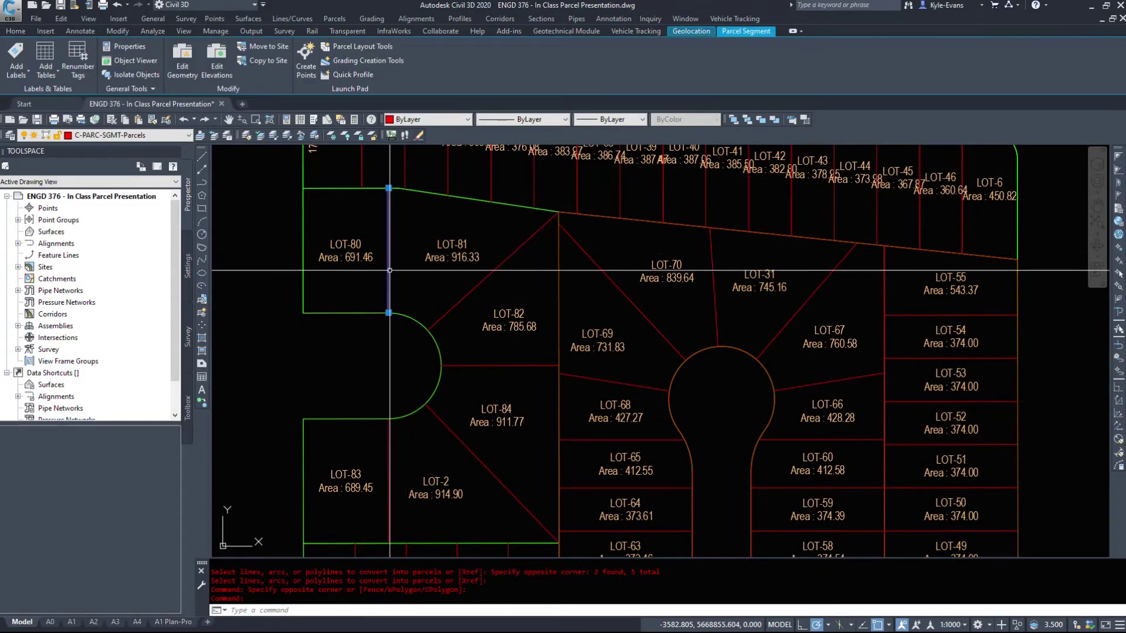
scroll(389, 271, up, 4)
scroll(389, 270, down, 6)
scroll(615, 319, up, 4)
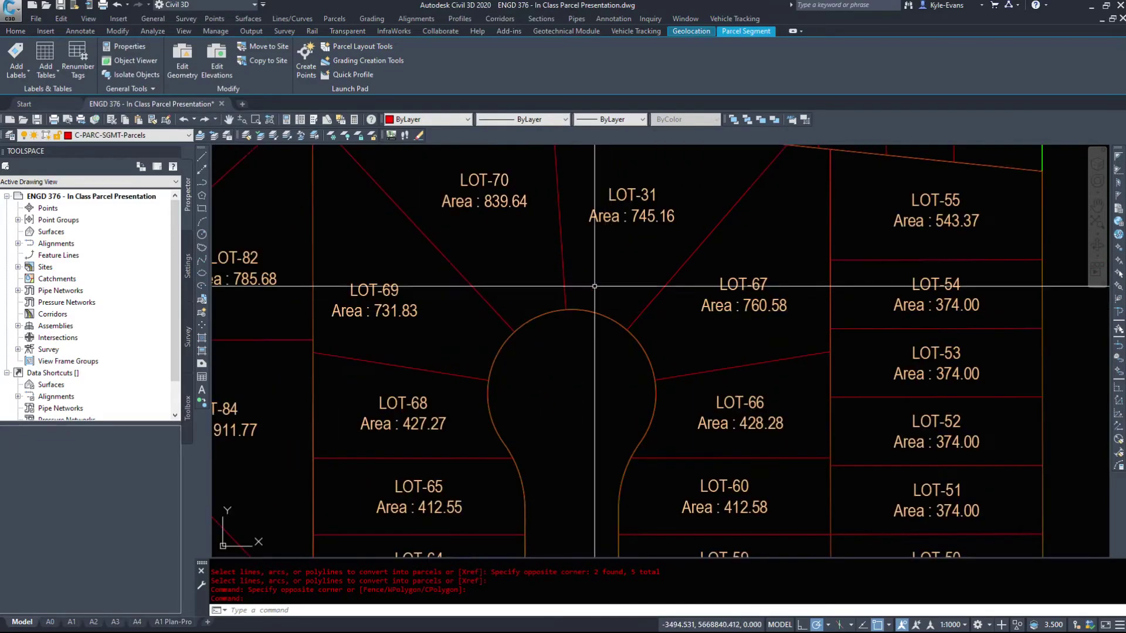
click(594, 287)
click(513, 259)
middle_drag(421, 280, 852, 325)
middle_drag(460, 333, 490, 416)
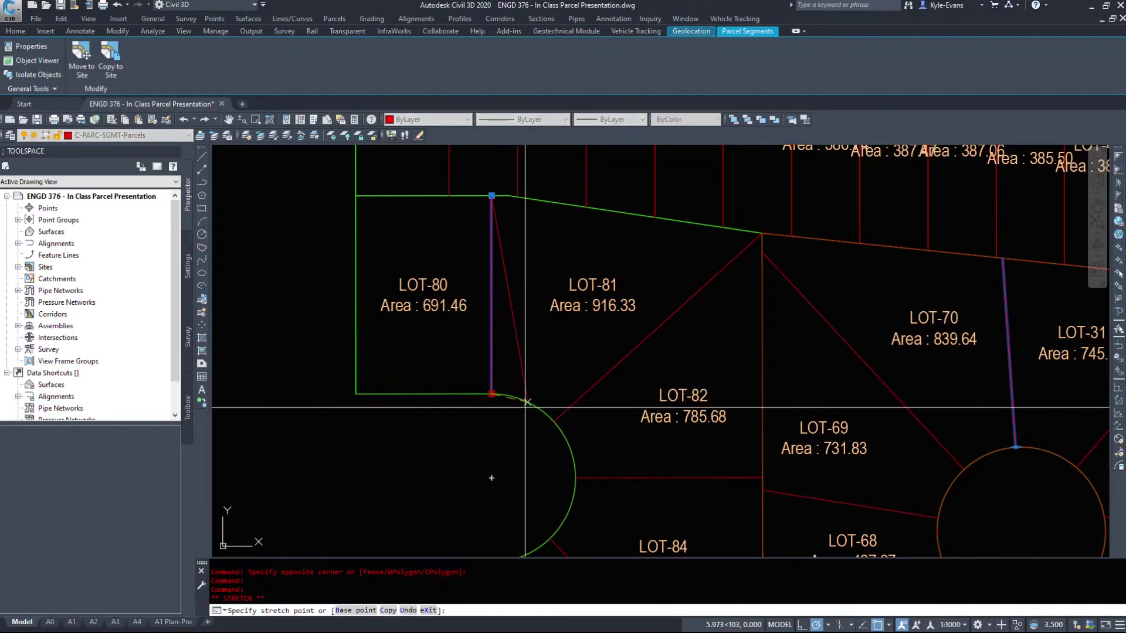
click(491, 393)
shift+right_click(440, 397)
click(471, 357)
click(445, 393)
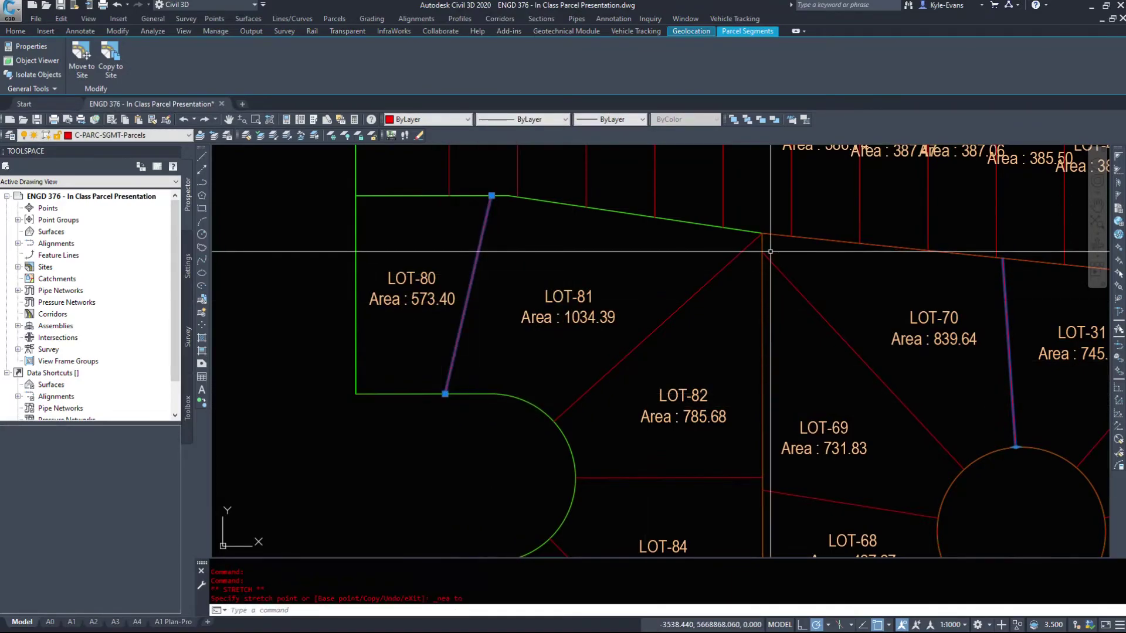
click(491, 196)
click(610, 210)
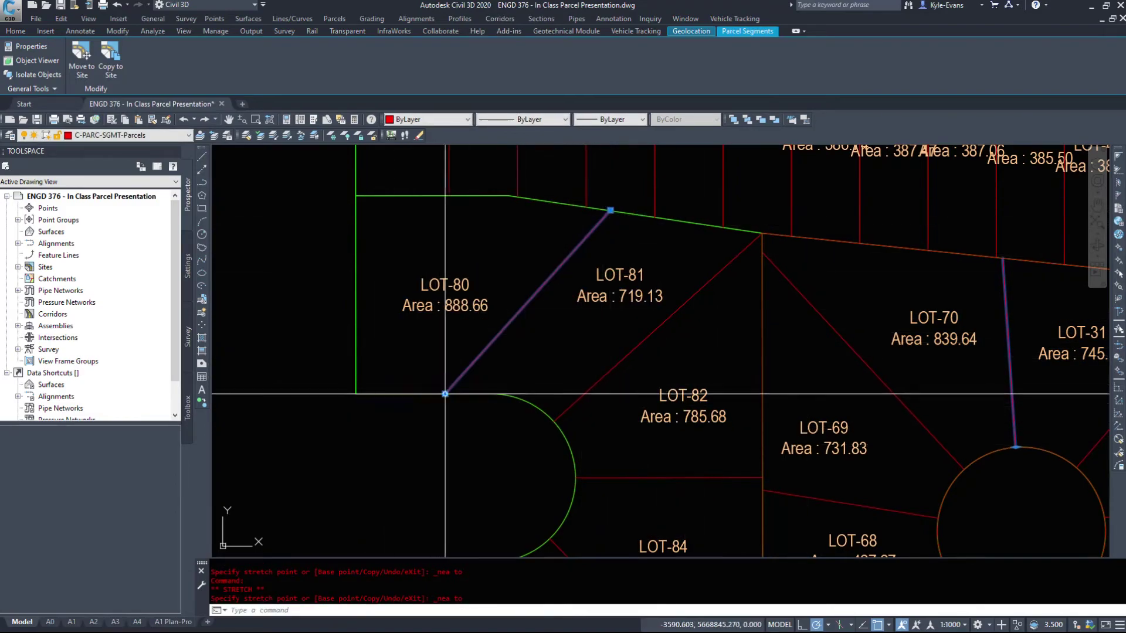
Straighten the LOT-80/LOT-81 line by snapping its lower end to the start of the bulb arc and its upper end to the boundary directly above
click(445, 397)
click(444, 393)
shift+right_click(484, 428)
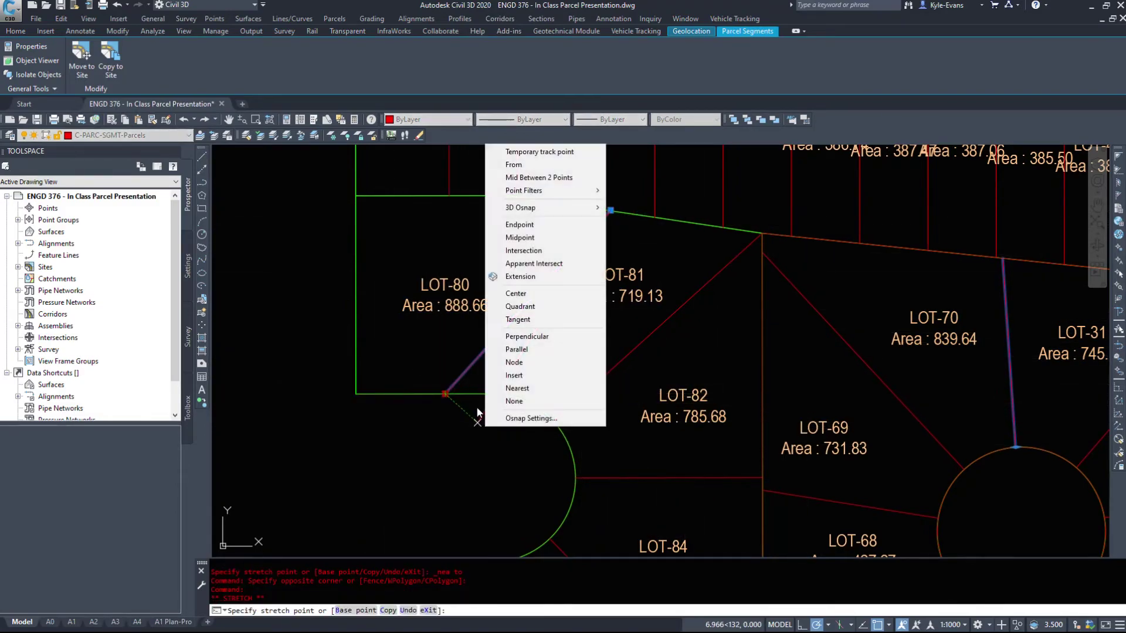
key(e)
click(477, 401)
click(479, 393)
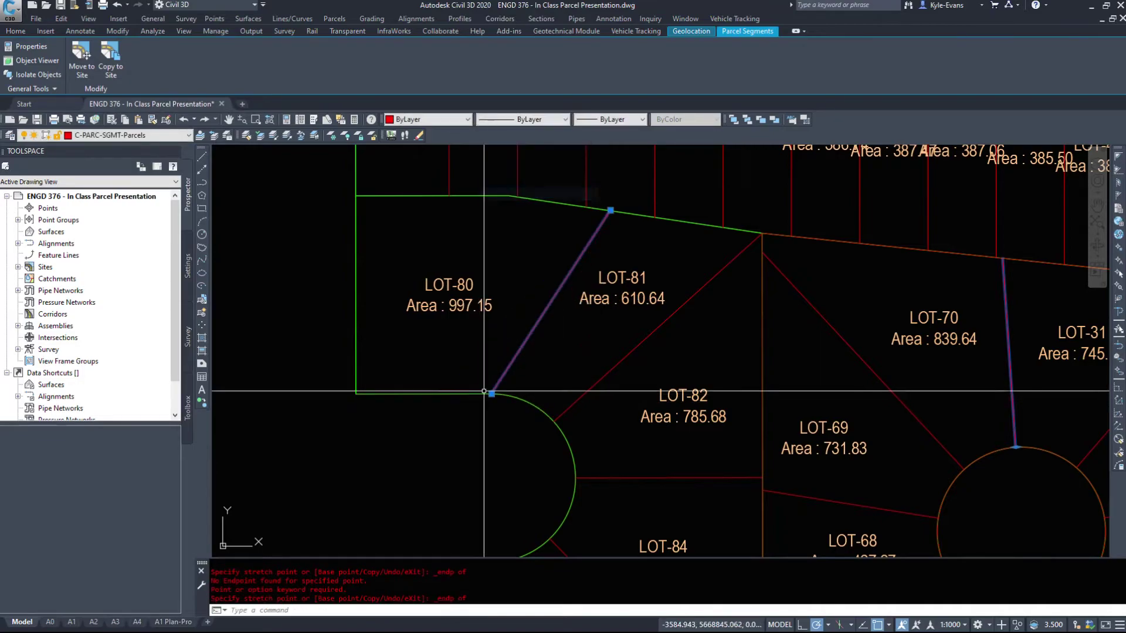
click(610, 210)
shift+right_click(454, 210)
click(489, 456)
click(491, 196)
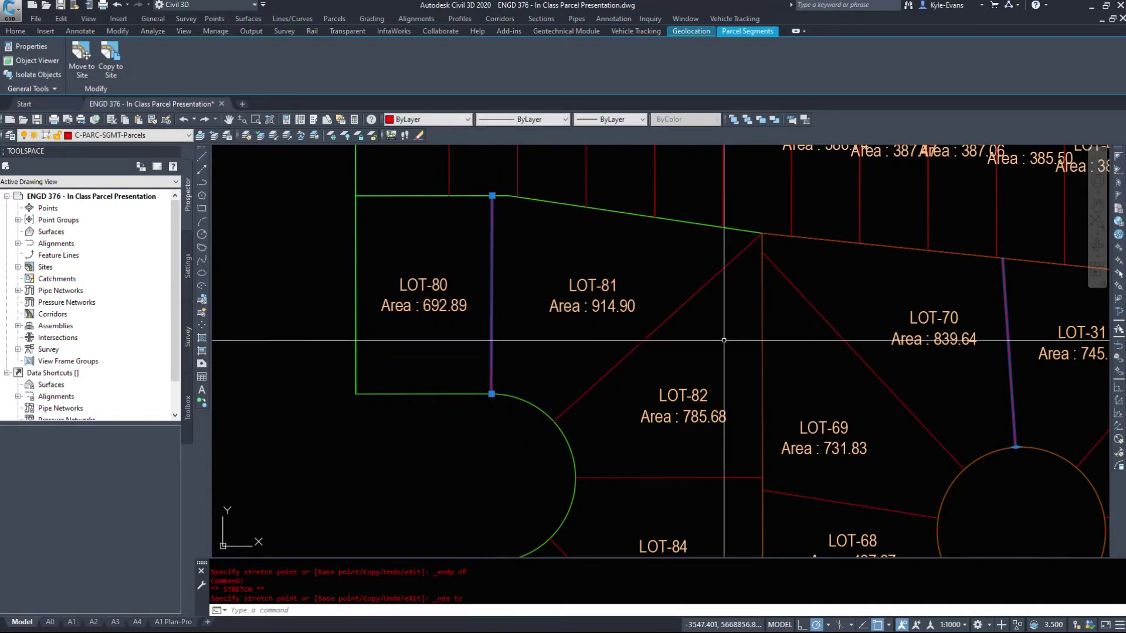
key(Escape)
scroll(552, 293, down, 8)
middle_drag(552, 293, 400, 285)
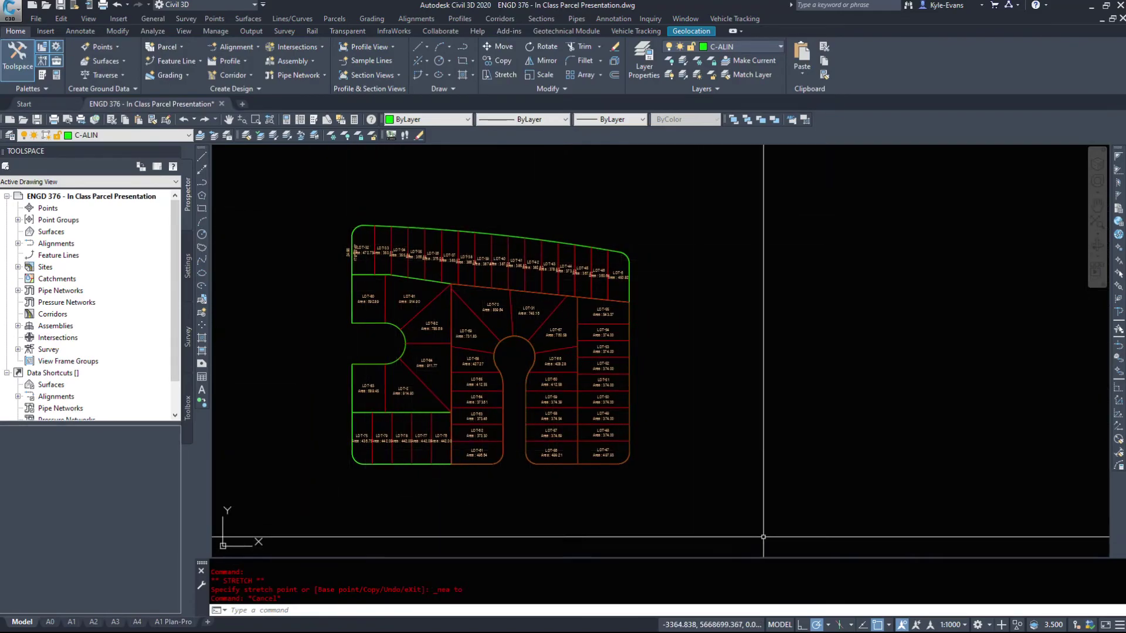
scroll(600, 369, up, 5)
click(489, 303)
click(482, 334)
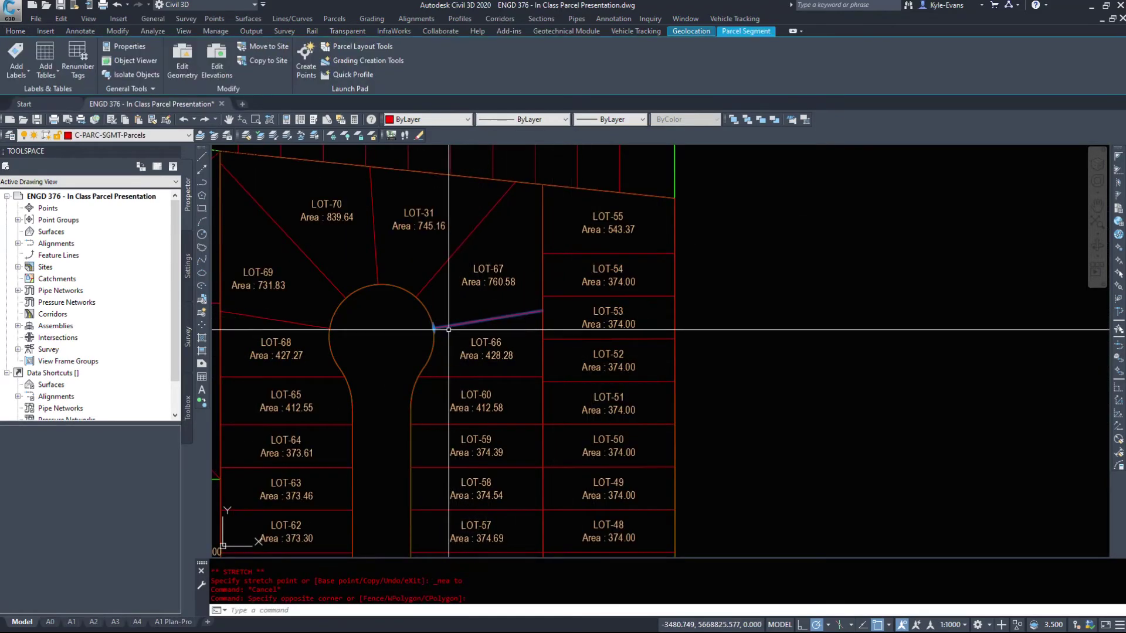
middle_drag(449, 329, 578, 308)
key(Escape)
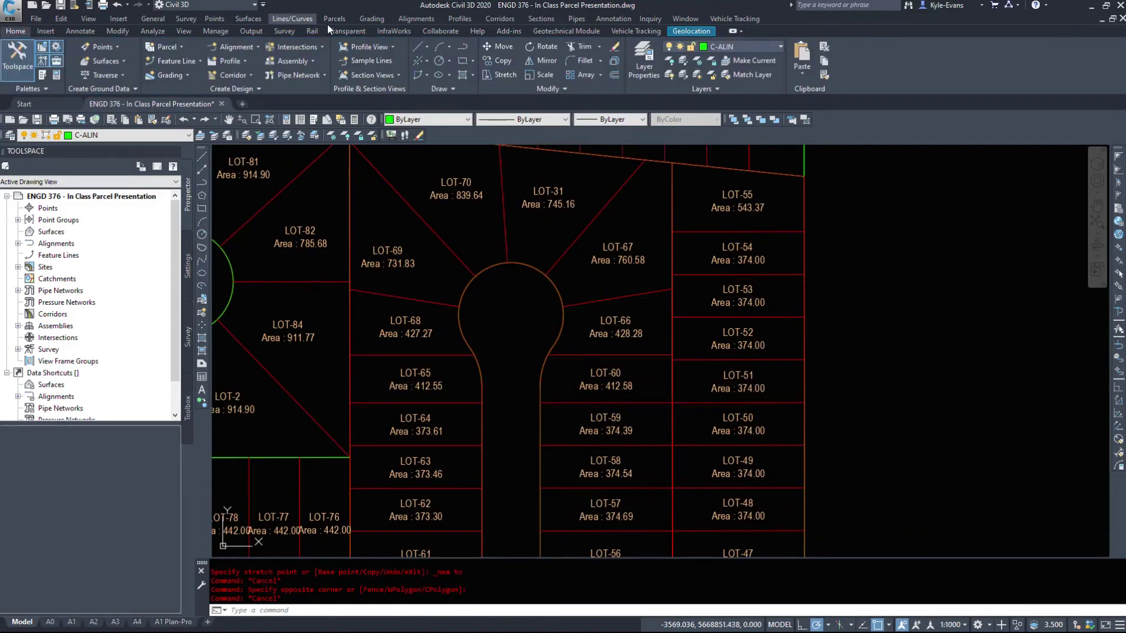
Add single-segment parcel labels to the bulb arcs fronting LOT-70 and LOT-66 and to the street frontage of LOT-59
click(334, 18)
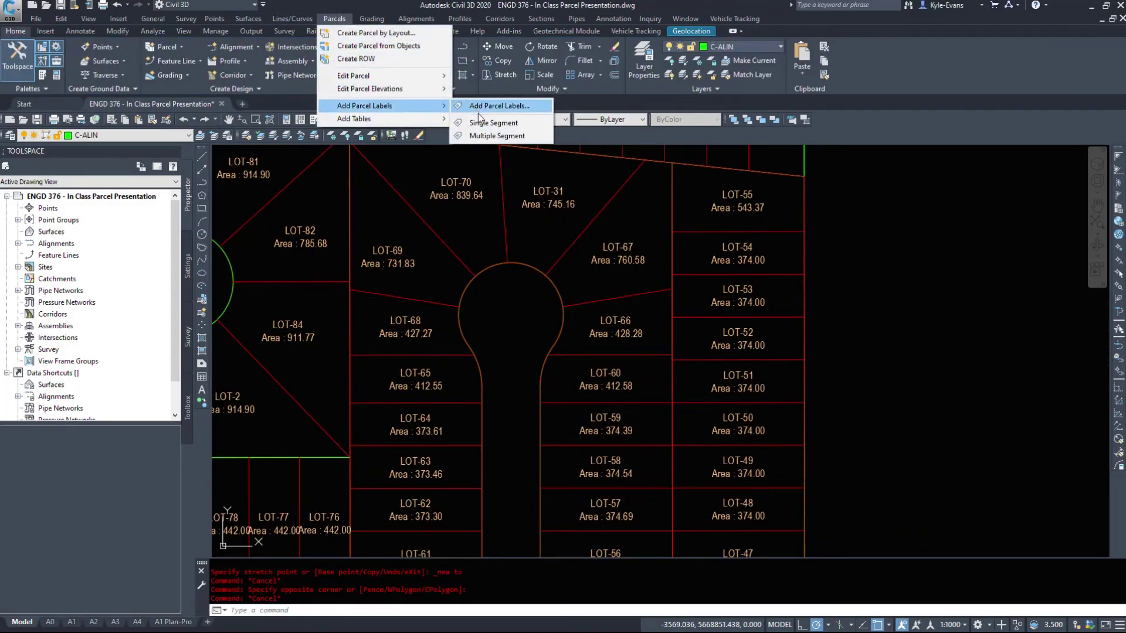
click(487, 123)
click(493, 263)
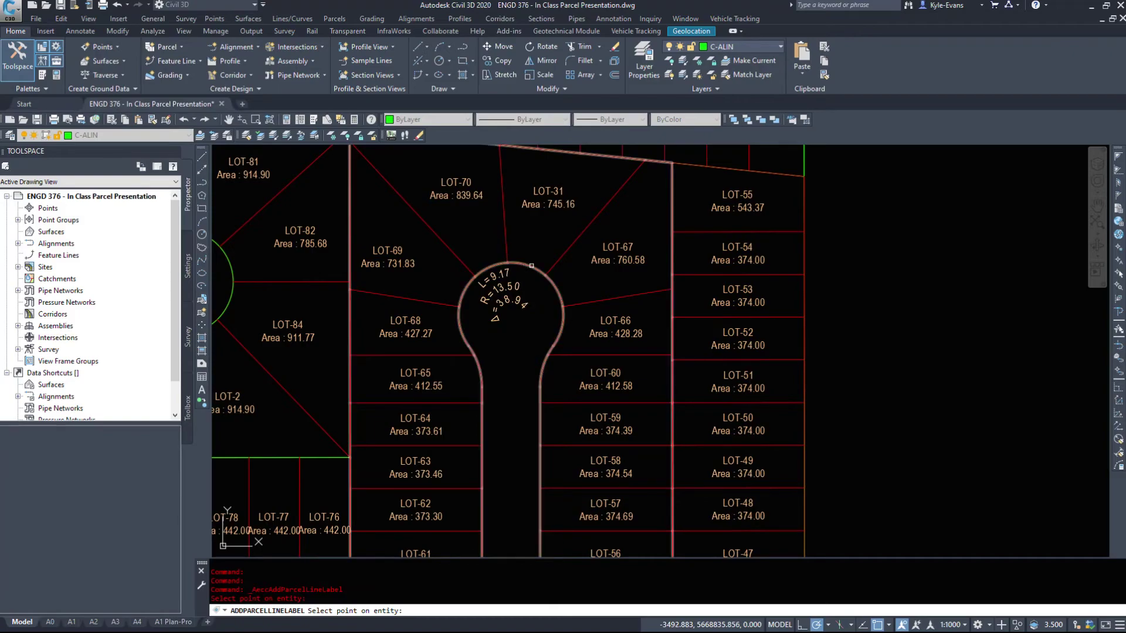
click(559, 336)
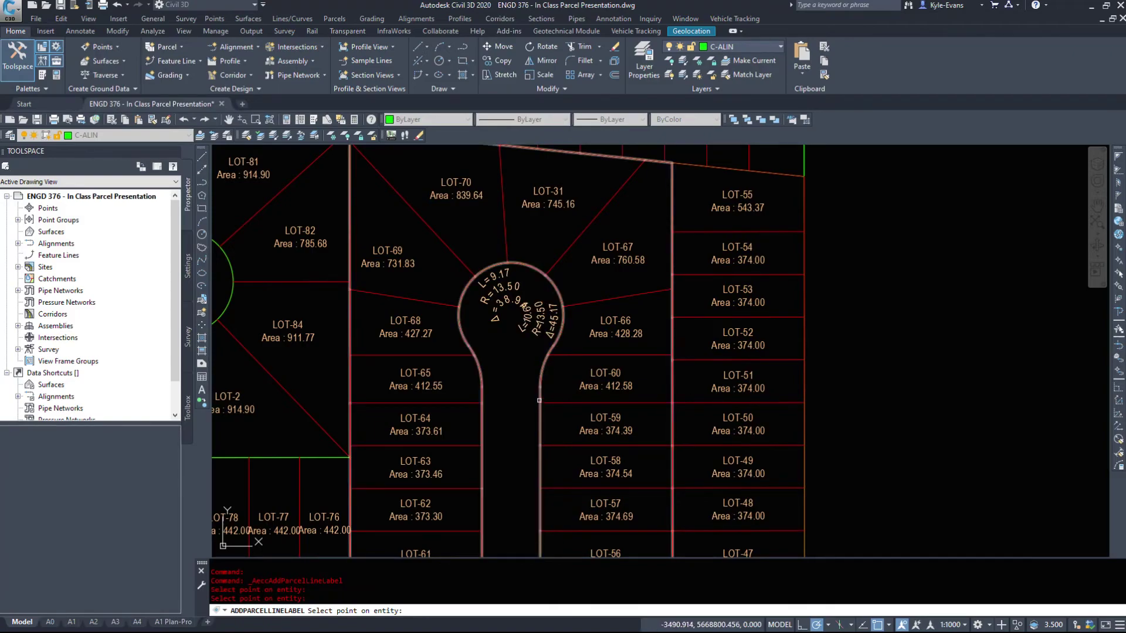
click(541, 418)
Label the outer frontage segments of LOT-50, LOT-54 and LOT-77 and the street frontage of LOT-63
middle_drag(780, 455, 672, 382)
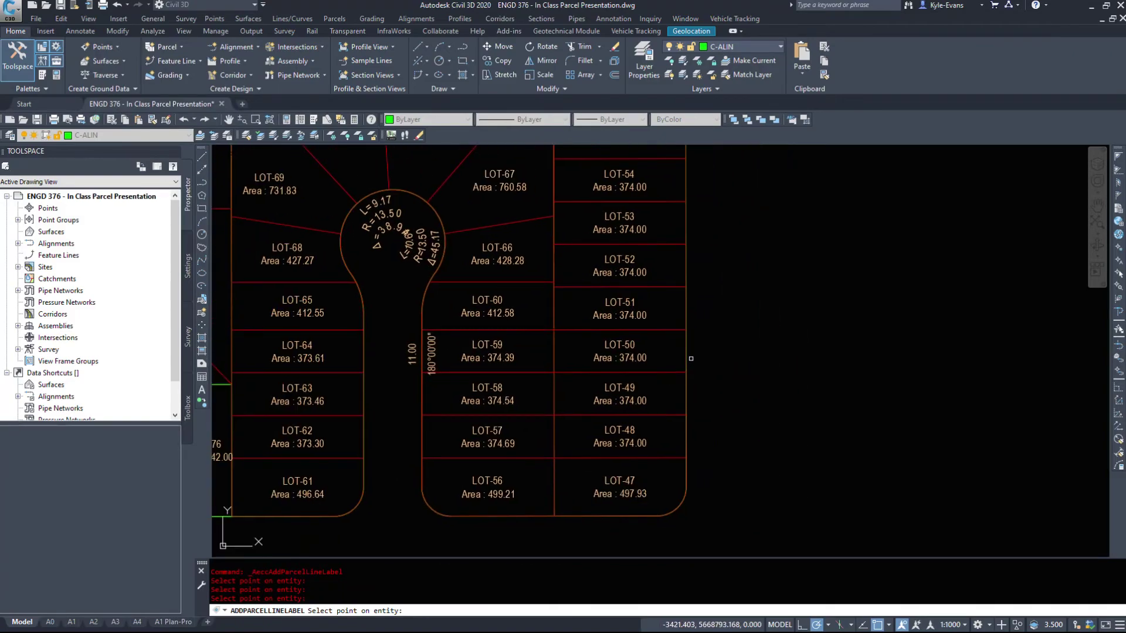
middle_drag(714, 269, 707, 382)
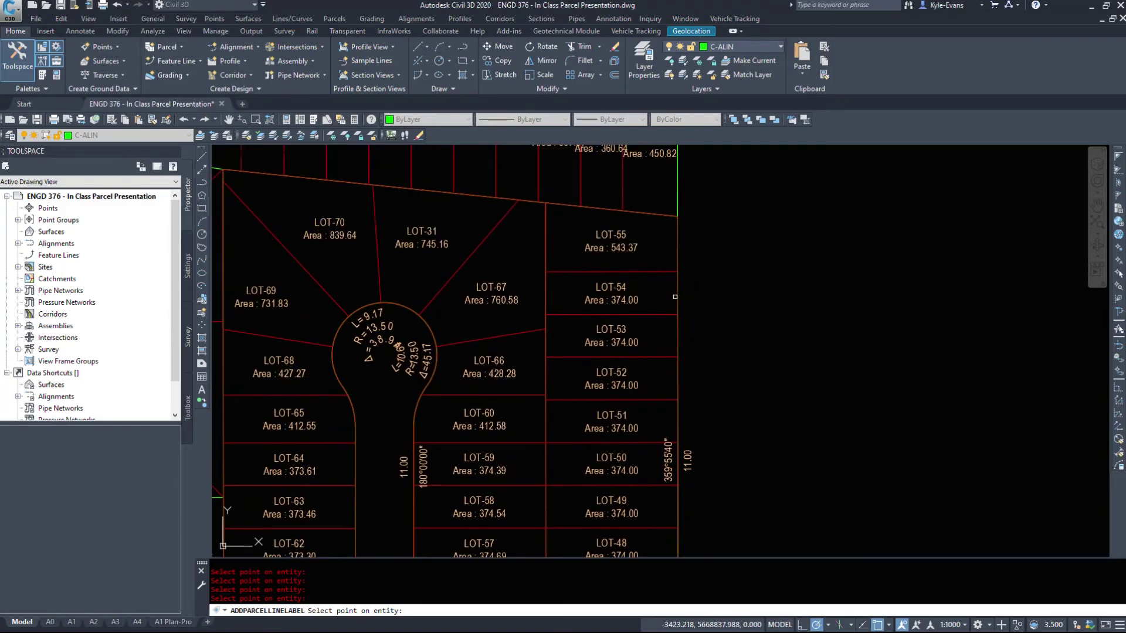
middle_drag(677, 290, 1020, 180)
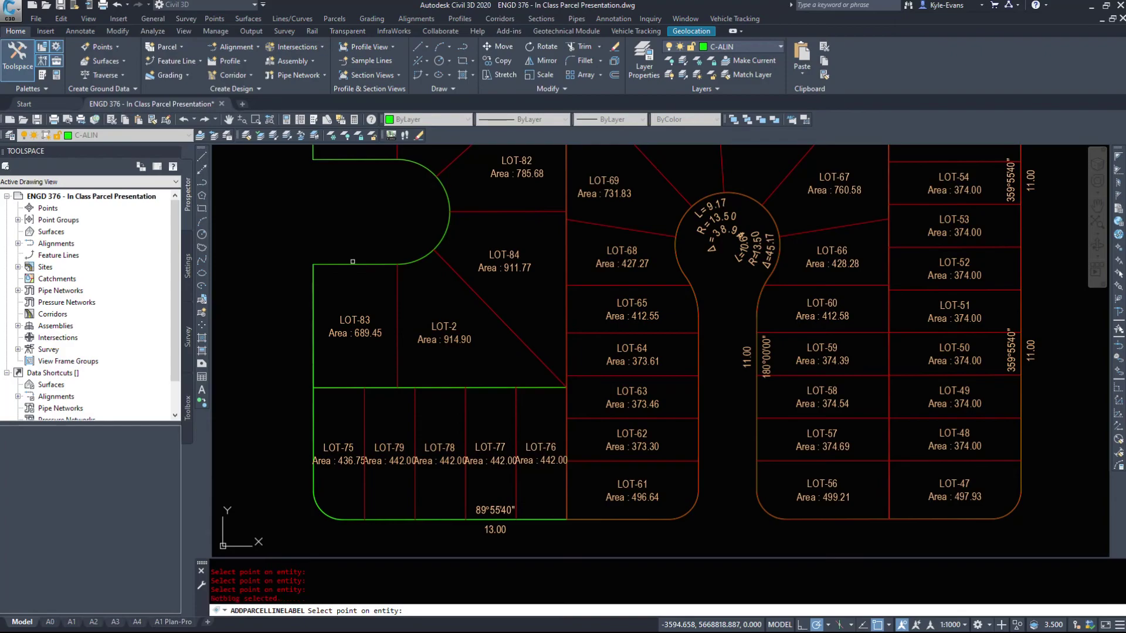
click(697, 401)
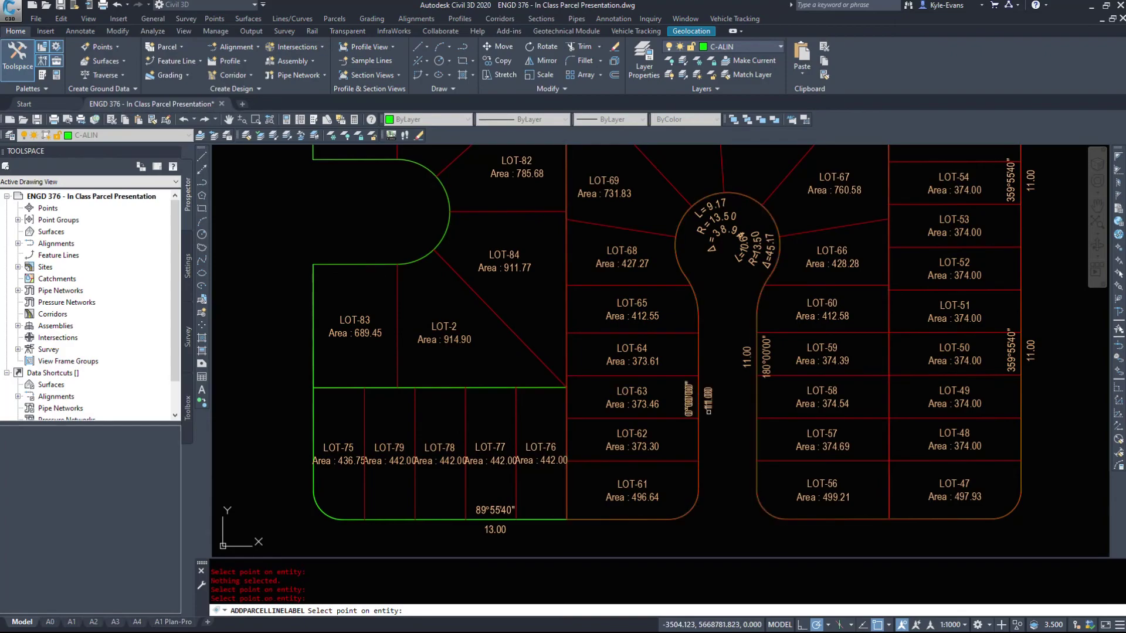
key(Escape)
Delete the duplicate segment label on LOT-63's street frontage
scroll(706, 398, up, 6)
click(707, 398)
key(Delete)
scroll(749, 373, down, 12)
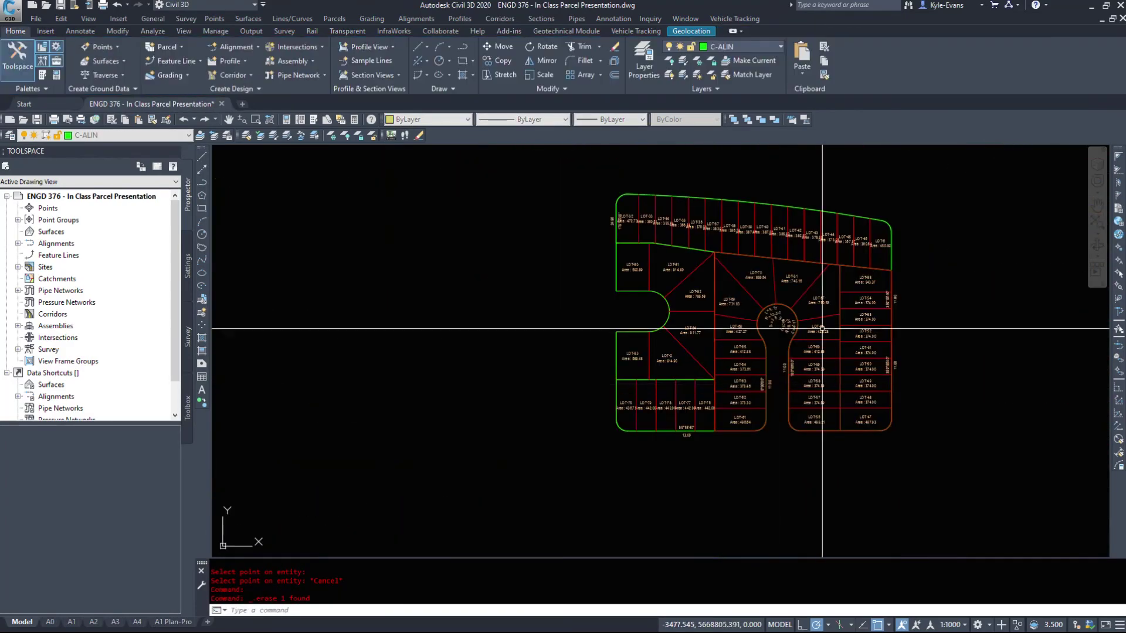
mouse_move(749, 373)
middle_down()
mouse_move(566, 330)
mouse_move(301, 306)
middle_up()
middle_drag(285, 232, 544, 335)
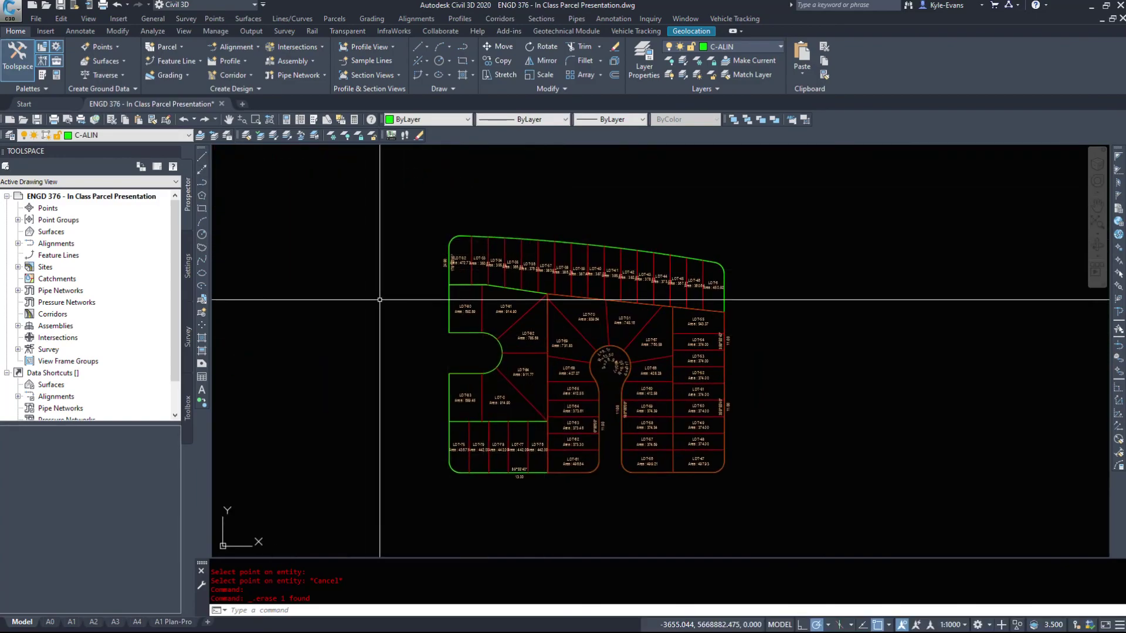
scroll(430, 271, up, 5)
scroll(431, 271, down, 3)
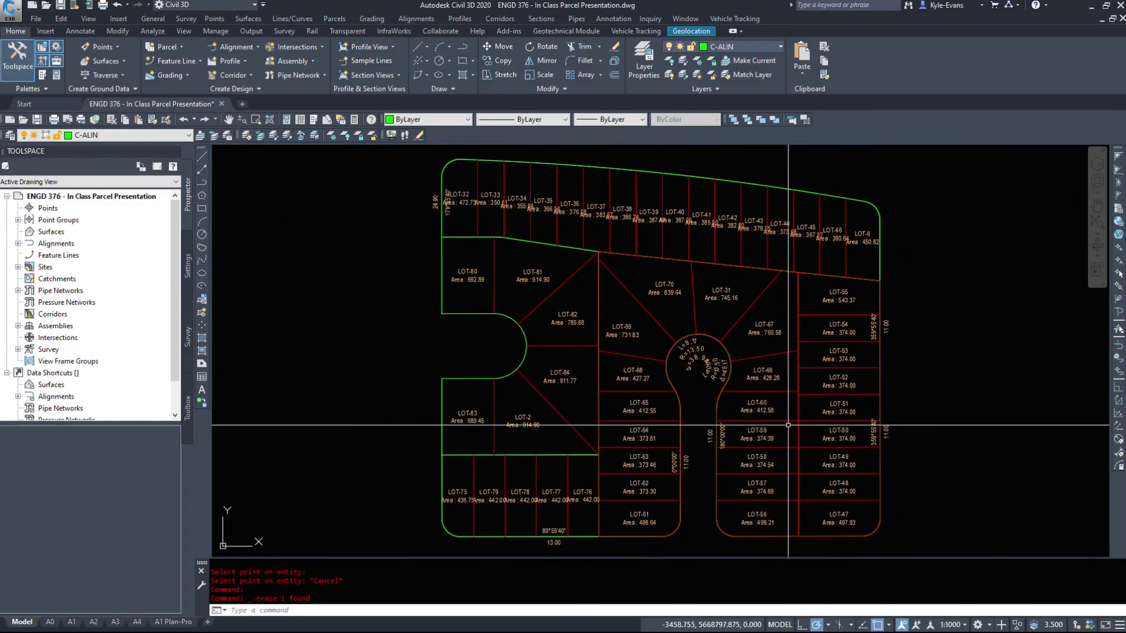